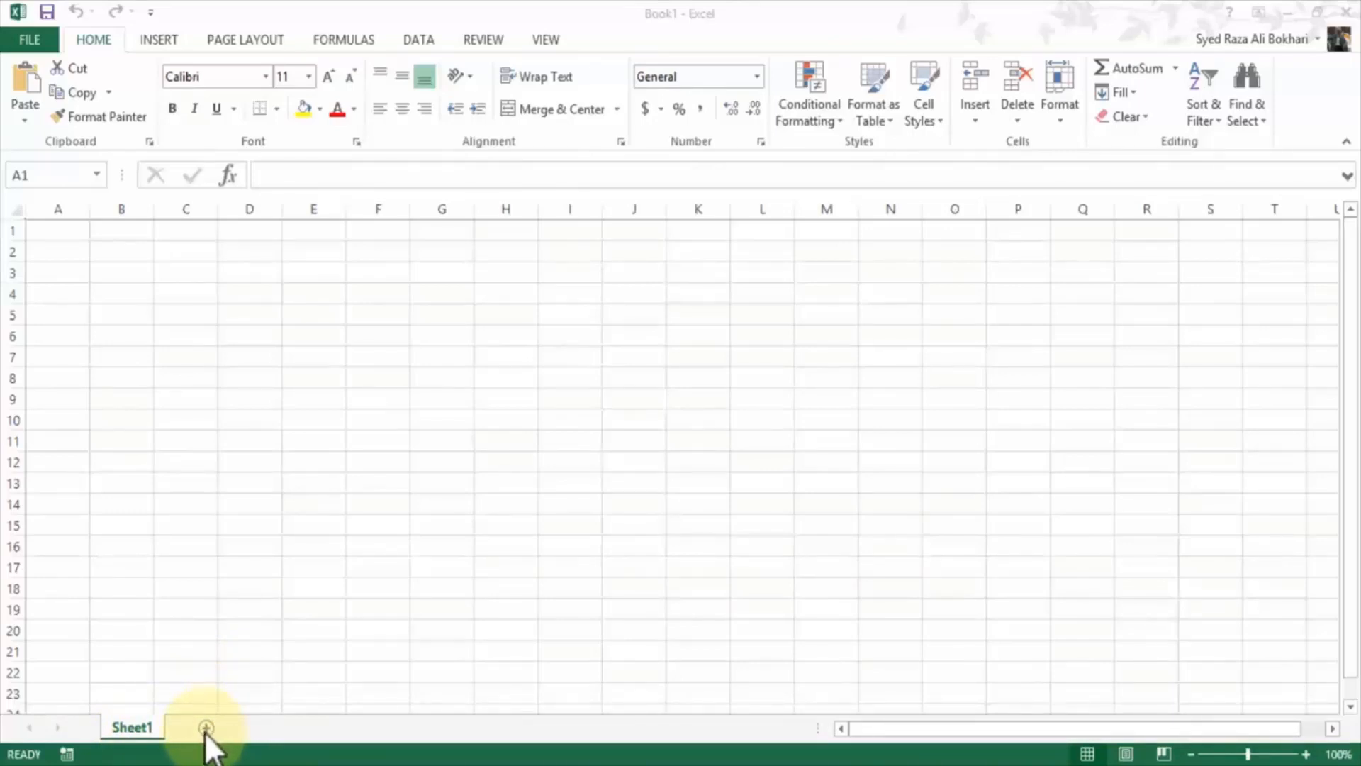
Step: Add a second worksheet to the workbook and return to Sheet1
click(206, 728)
click(206, 728)
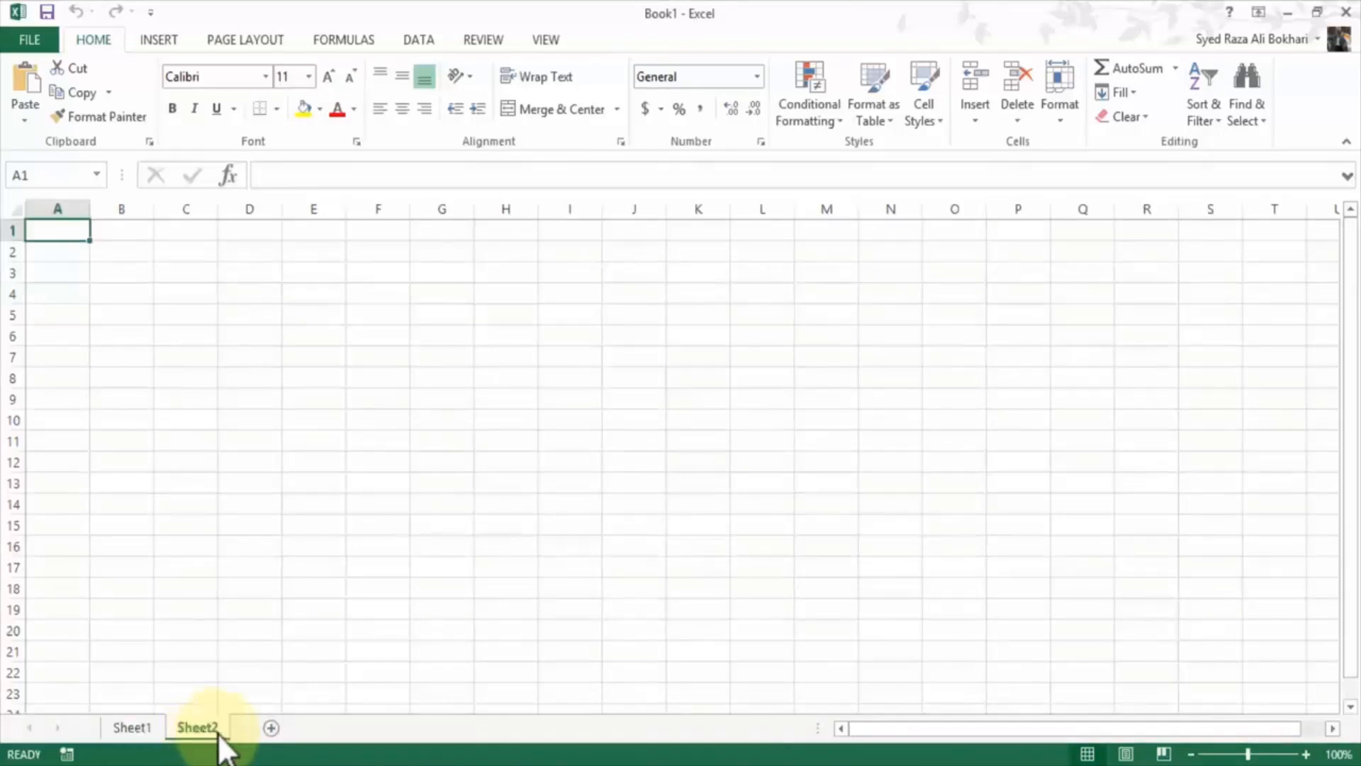
click(136, 730)
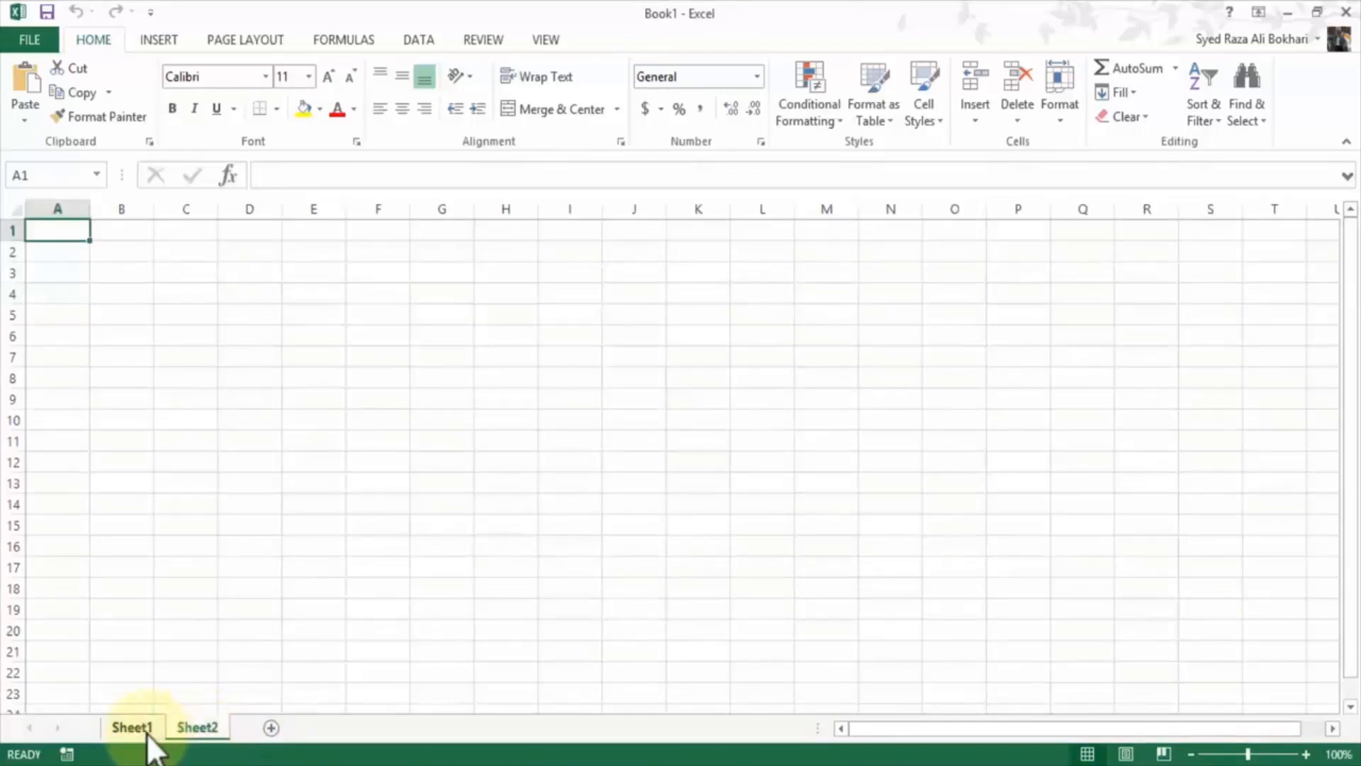
click(198, 729)
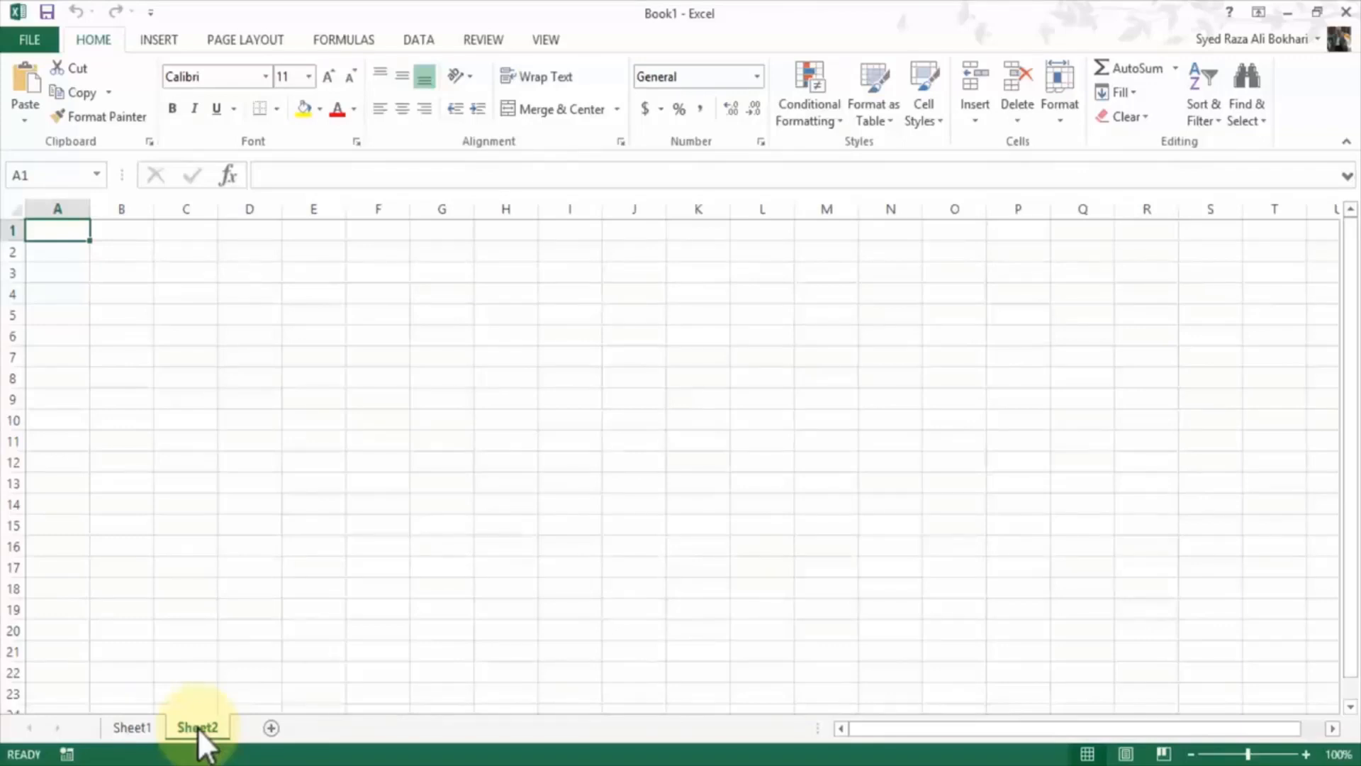
click(135, 728)
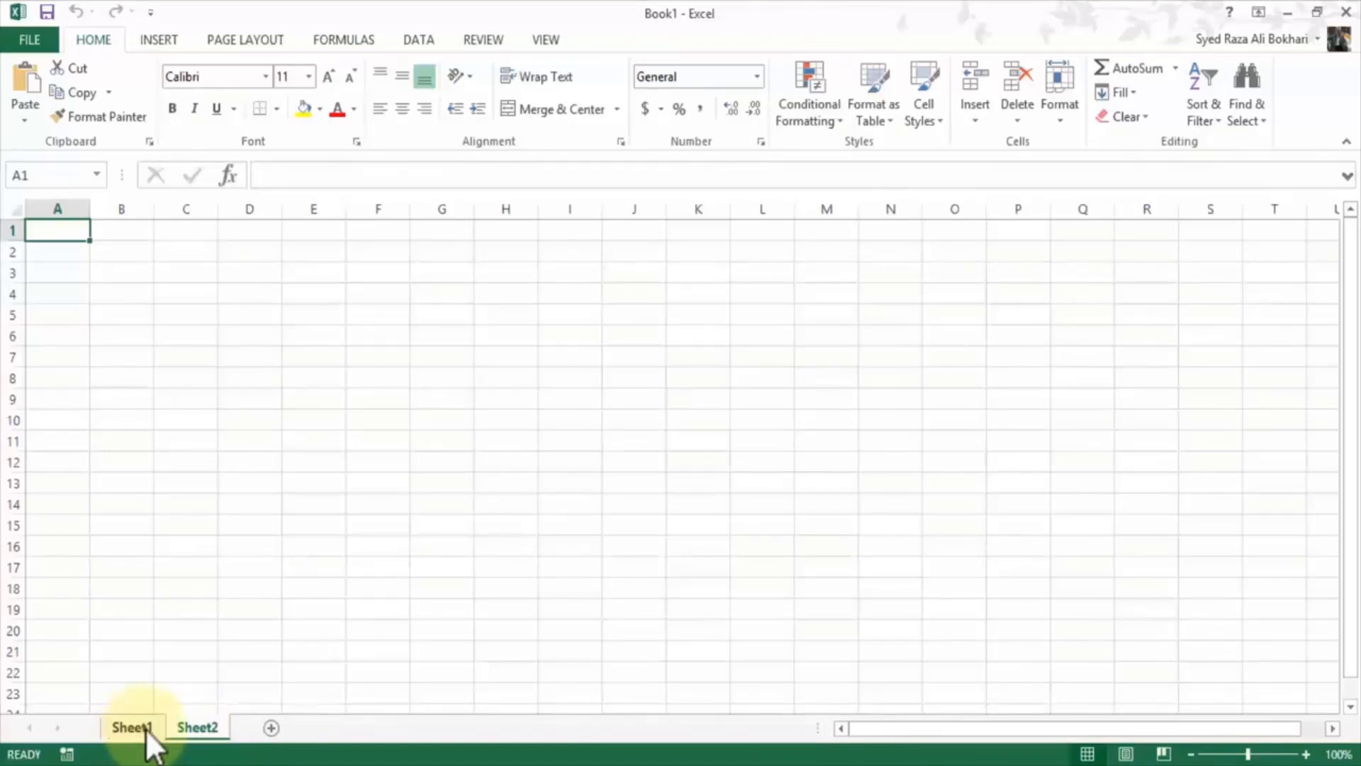
click(198, 726)
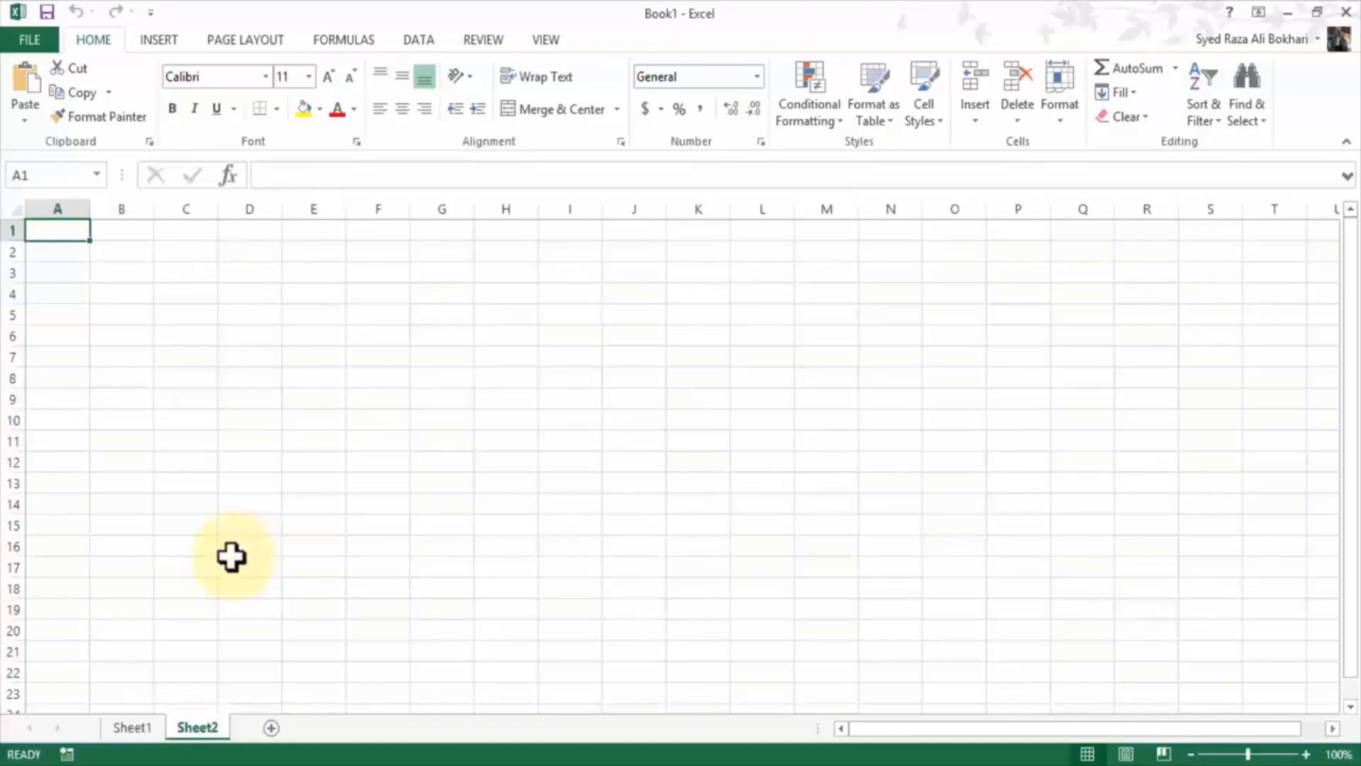
click(135, 727)
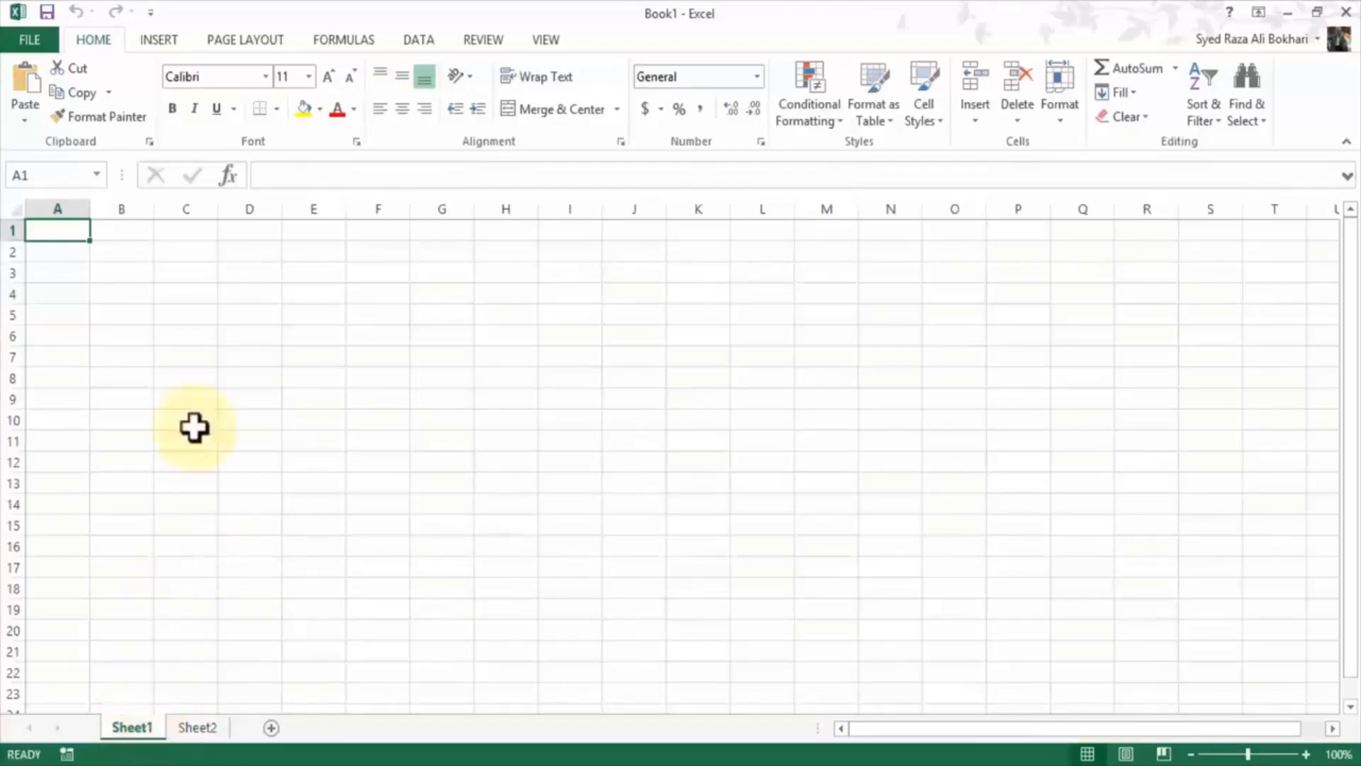
Step: Enter the heading January Sales in cell B2 and the value 77 in cell B4 of Sheet1
click(141, 254)
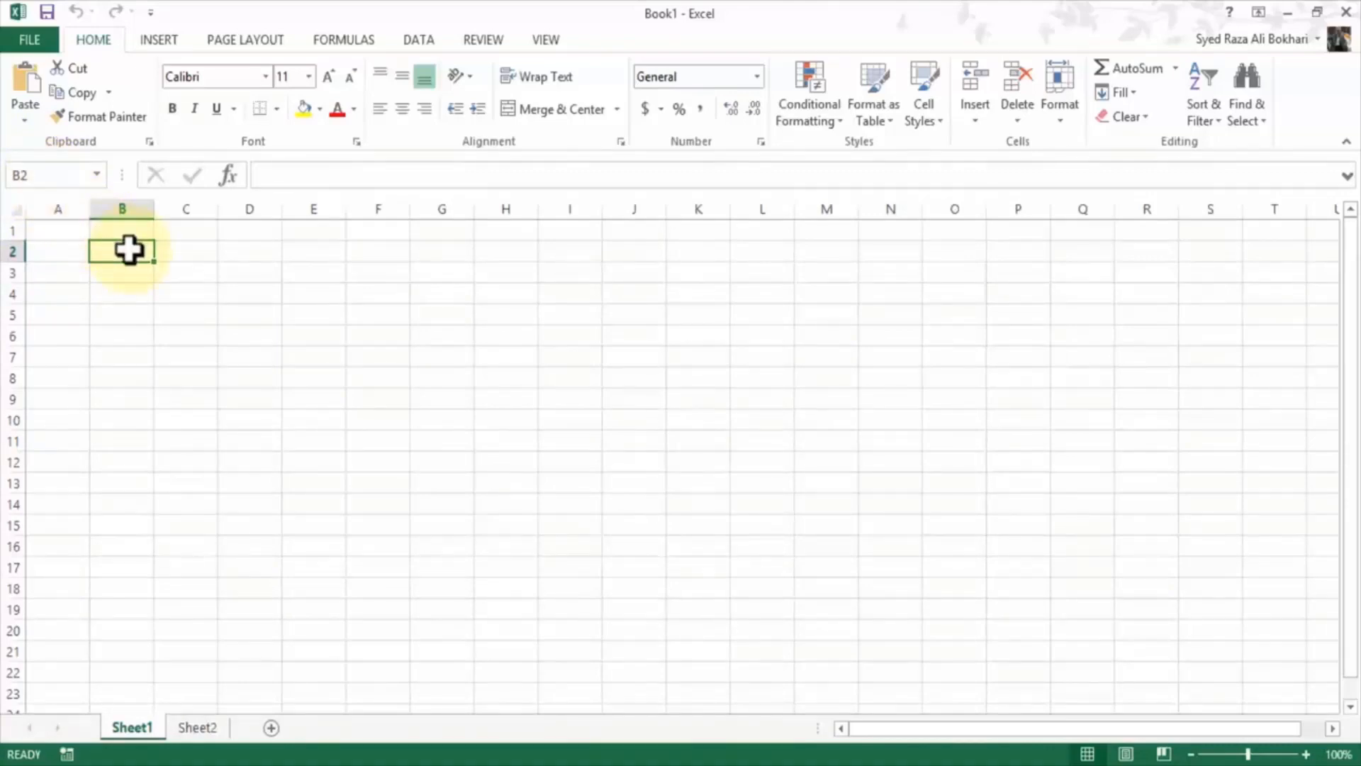
text(Janua)
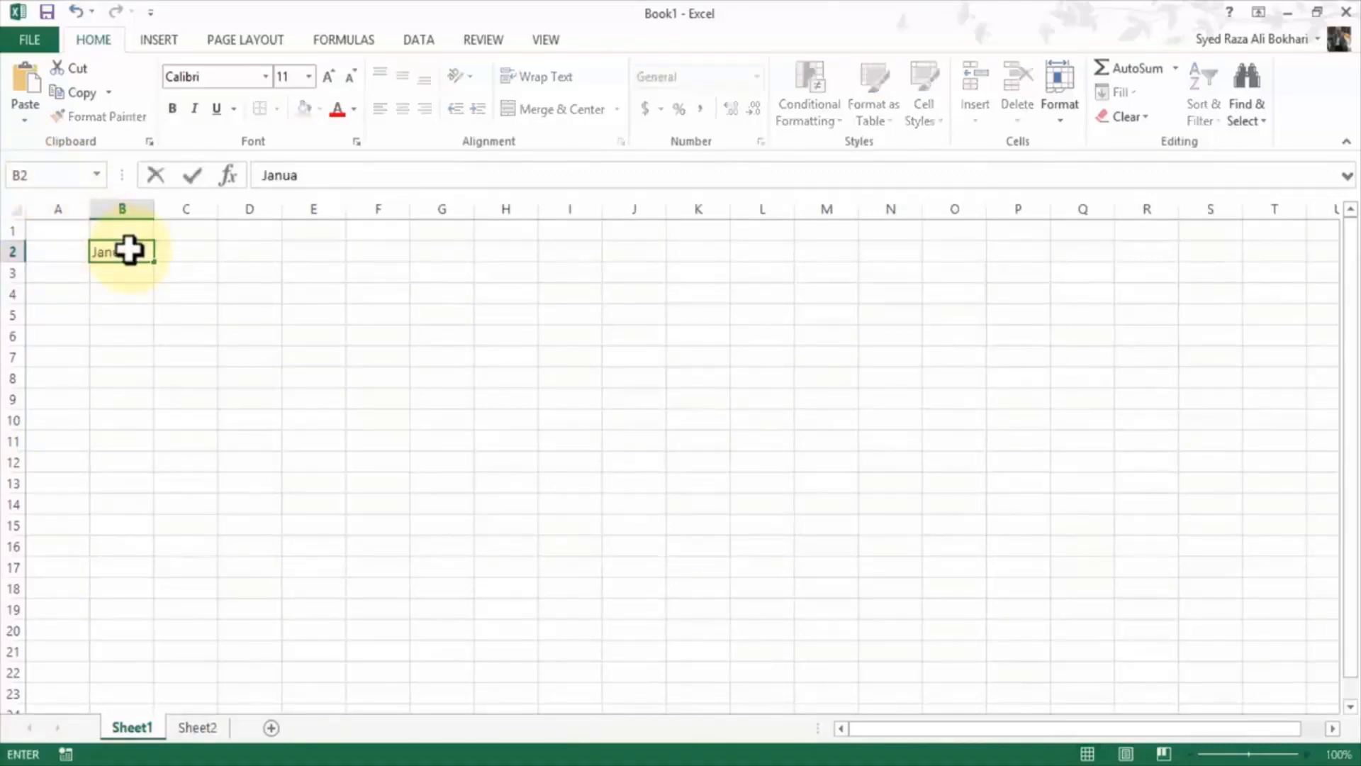
text(ry Sales)
click(122, 295)
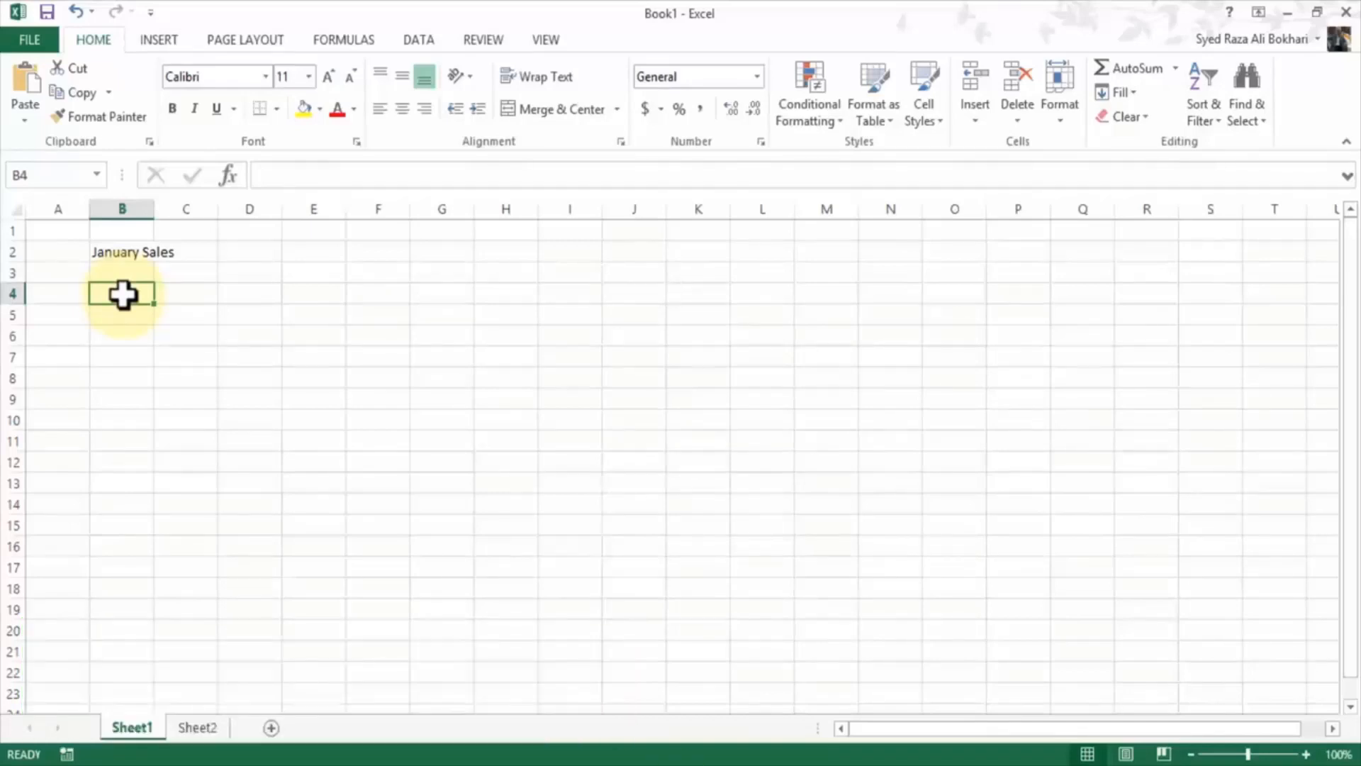
text(77)
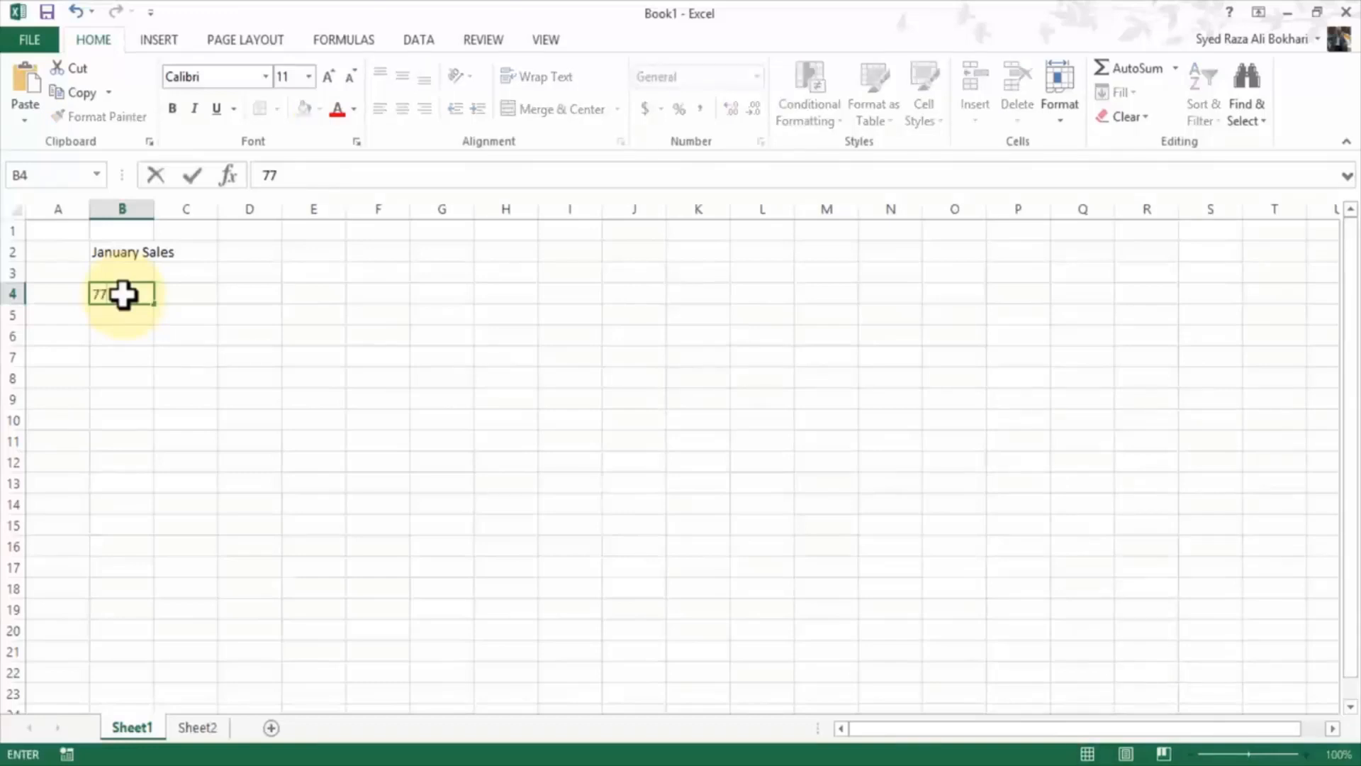
key(Return)
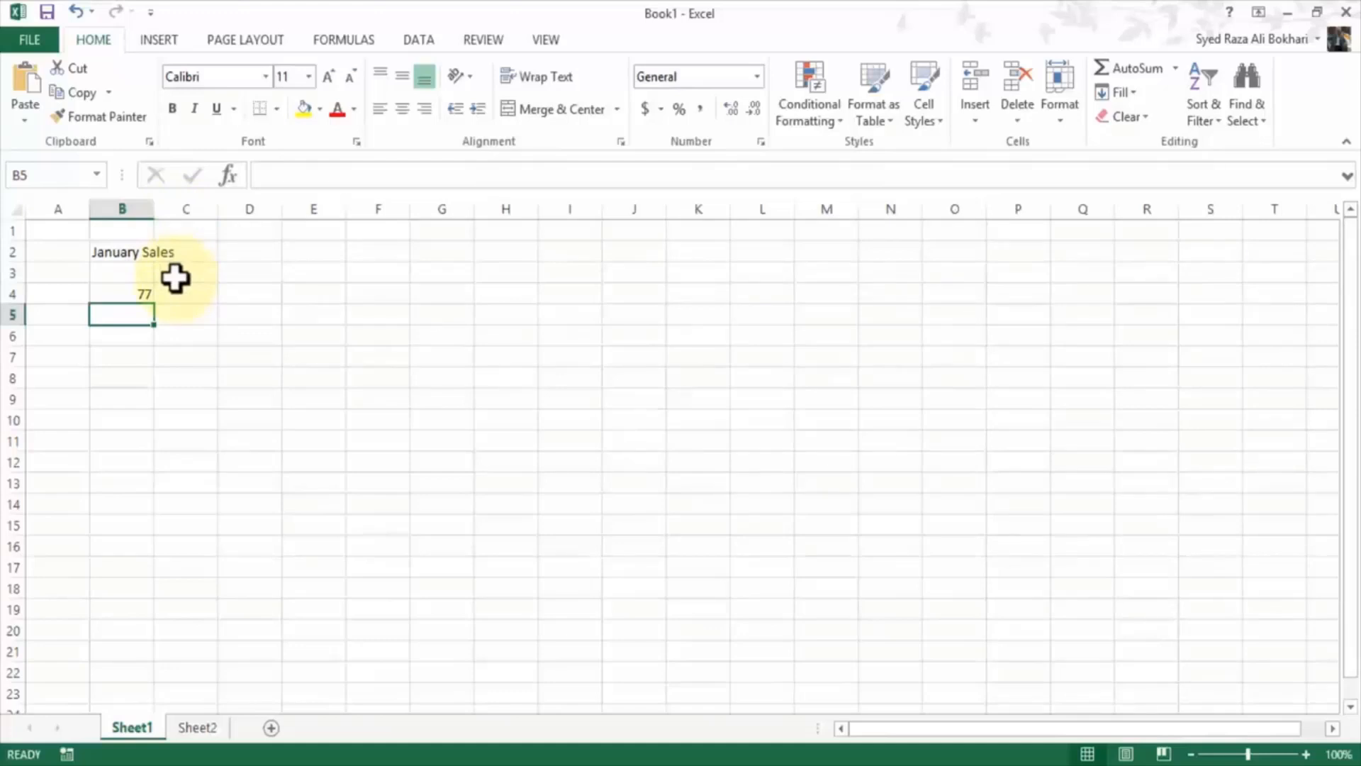
Step: Widen column B on Sheet1 manually to a width of 14.00
click(112, 249)
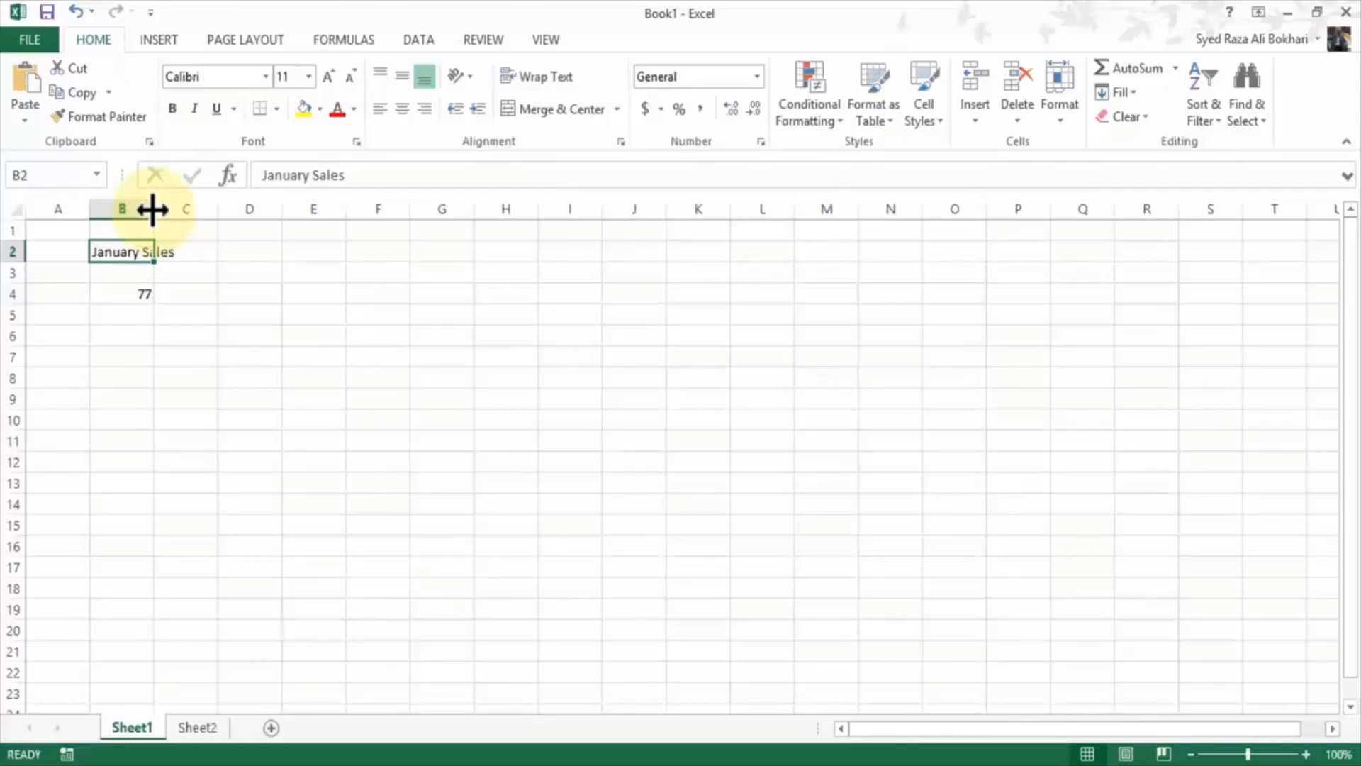
drag(152, 209, 182, 210)
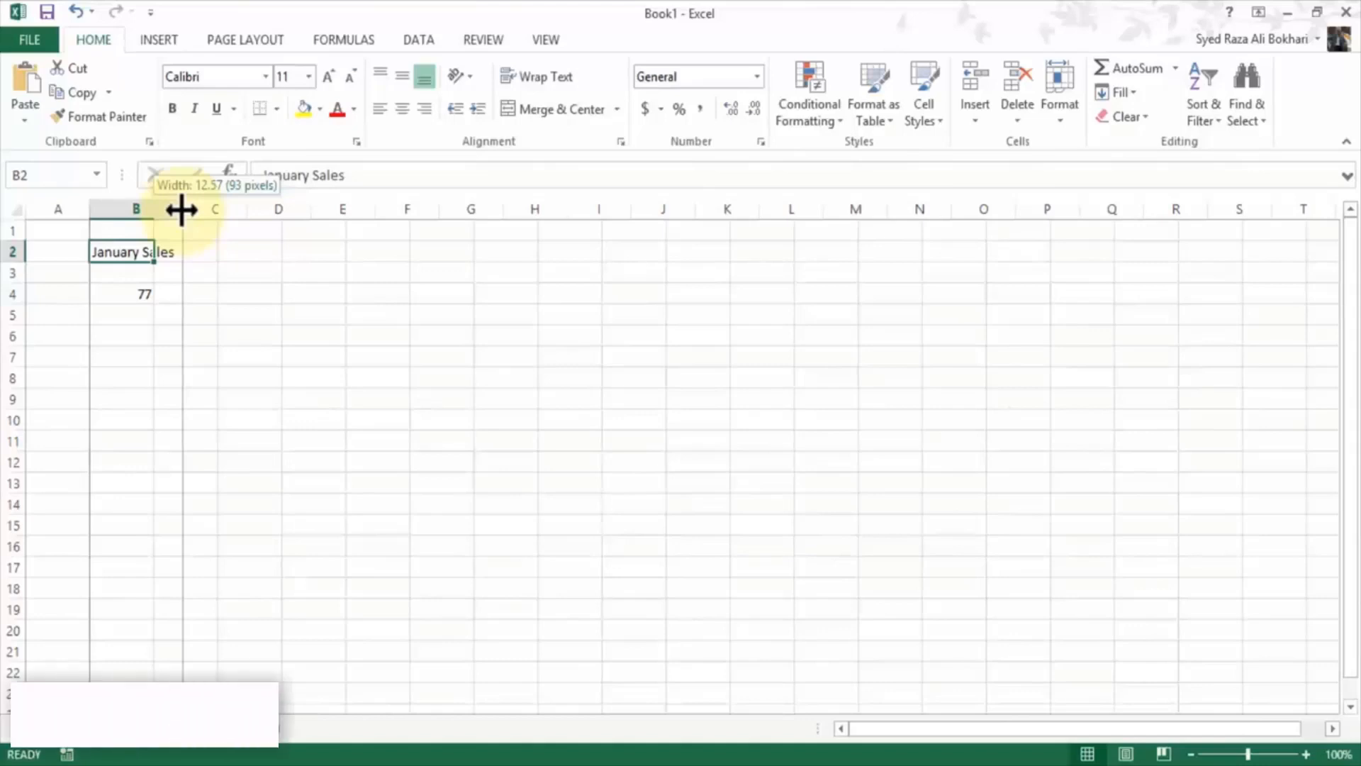
drag(181, 209, 192, 209)
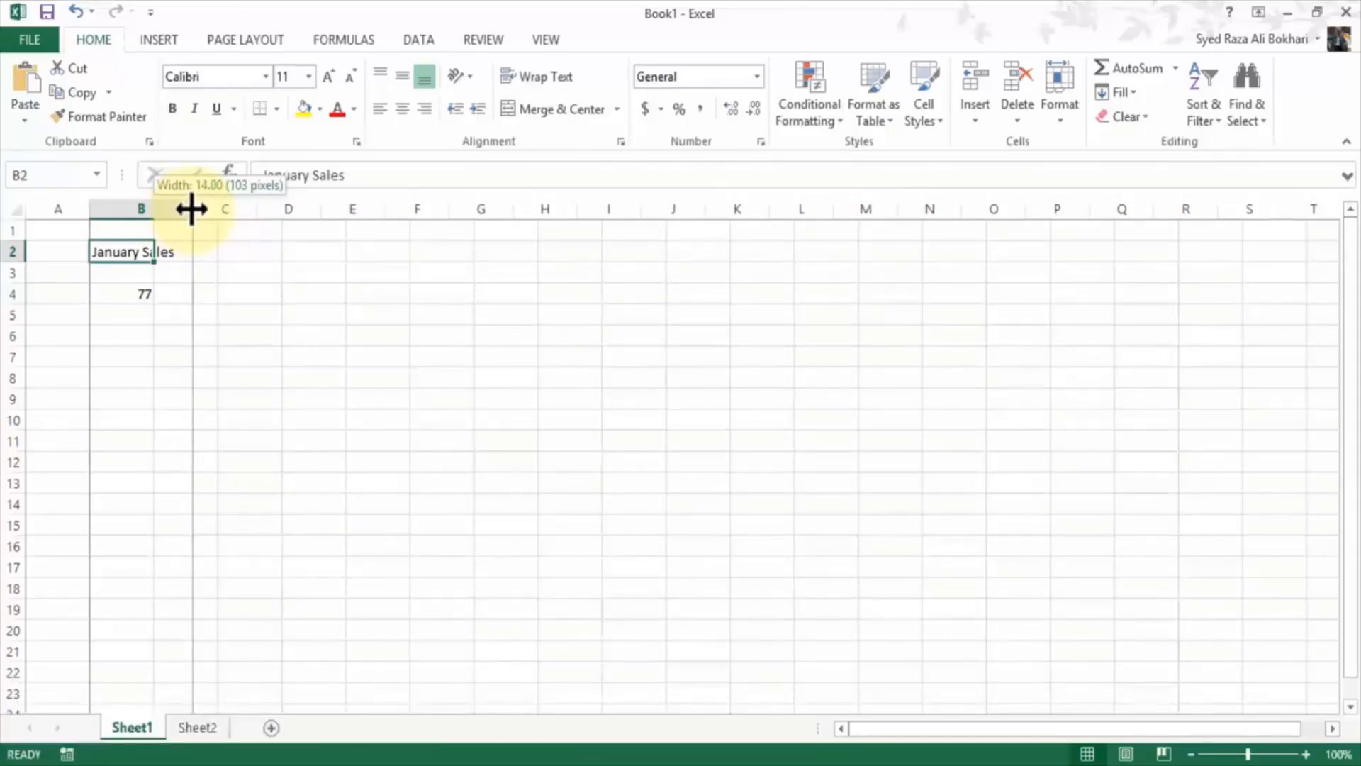
drag(191, 209, 192, 209)
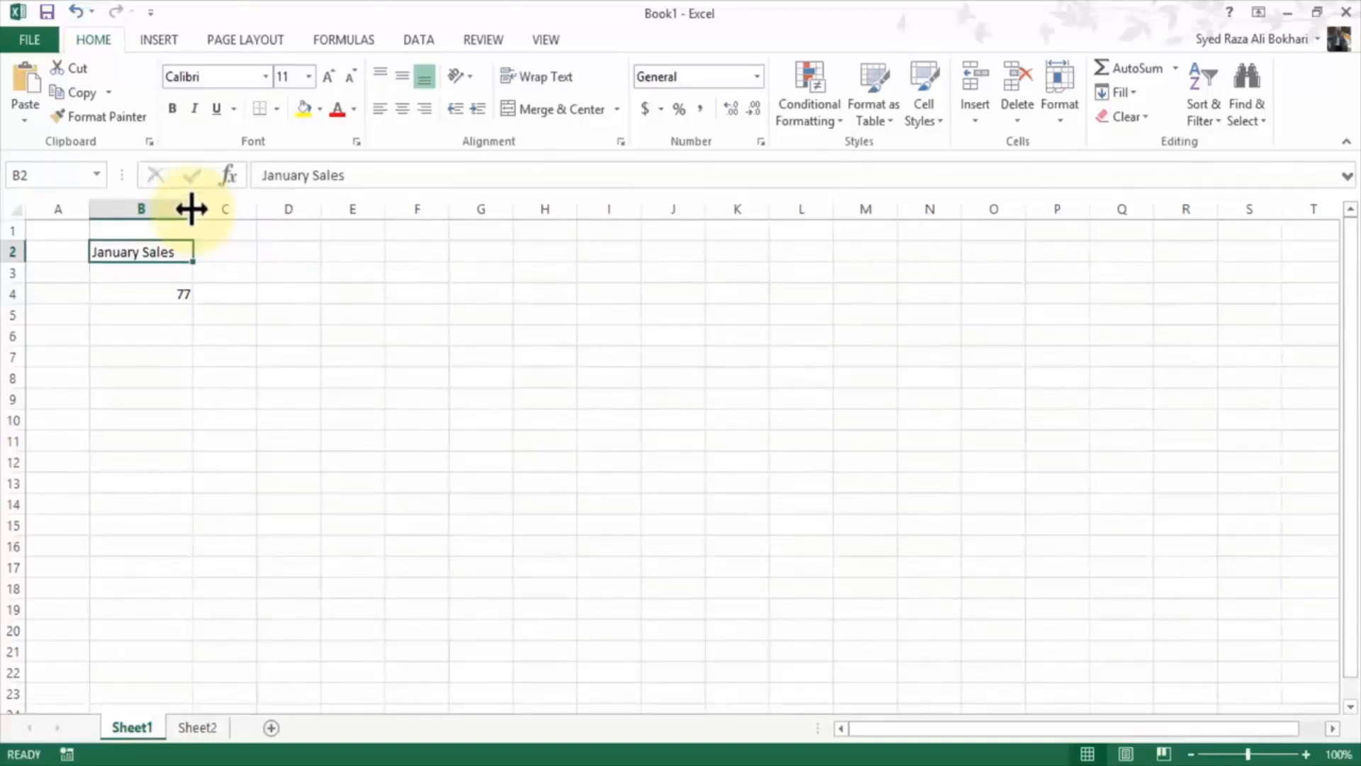
Step: AutoFit the width of column B on Sheet1 to the January Sales heading
click(140, 279)
click(140, 256)
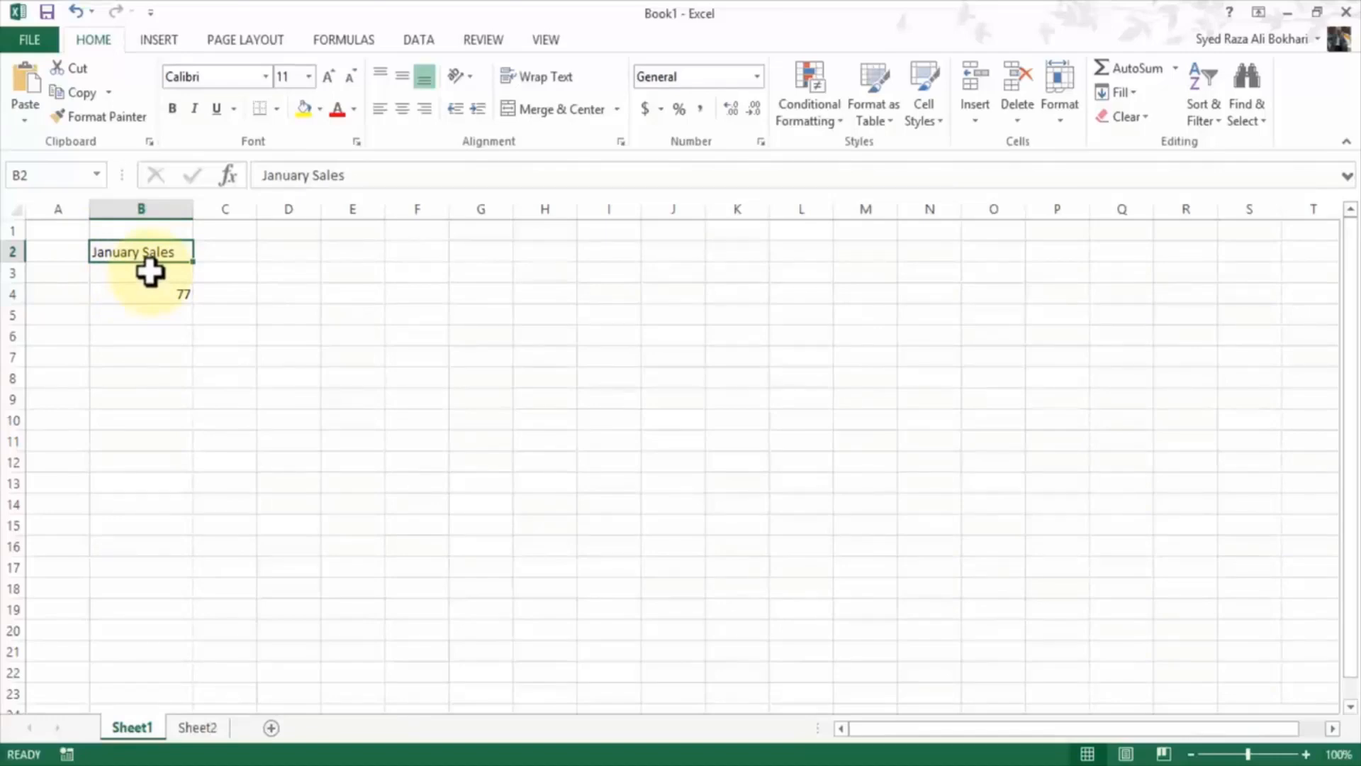
double_click(192, 207)
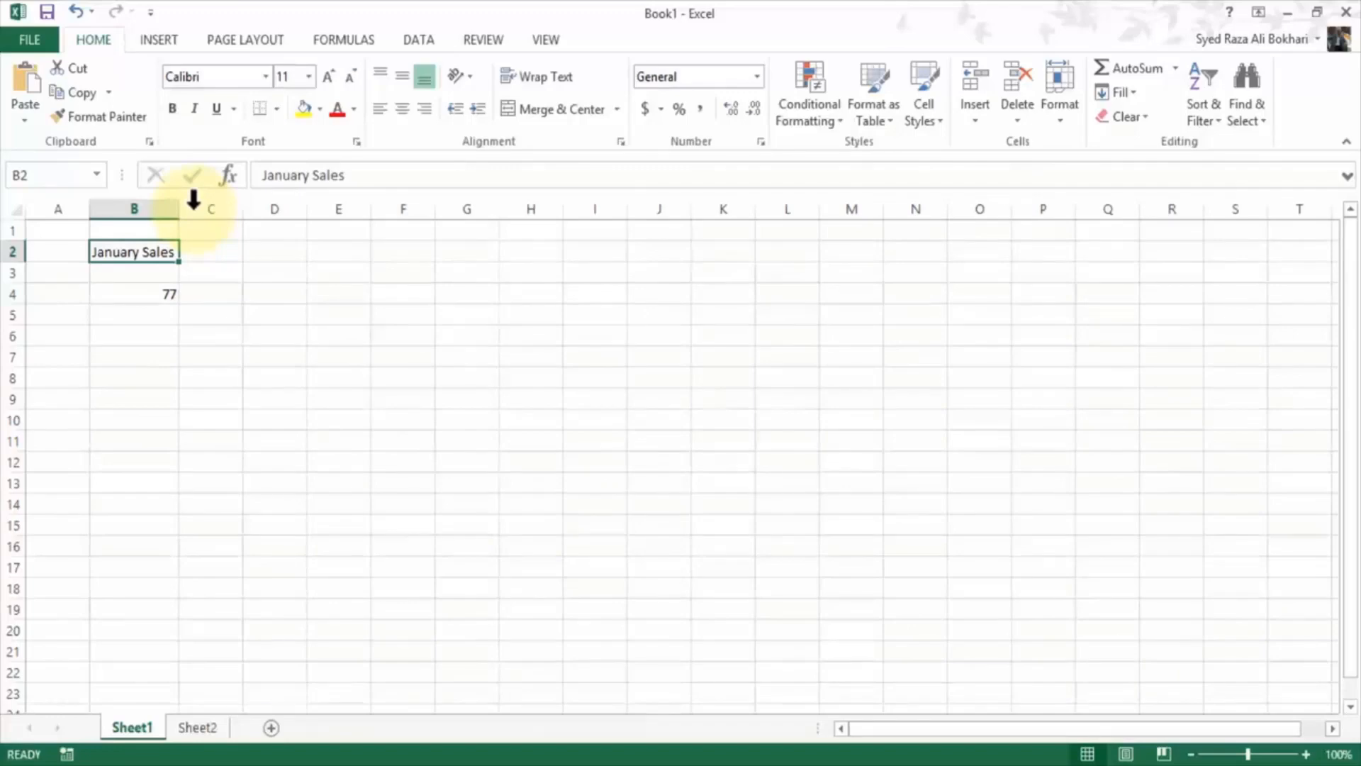
click(127, 294)
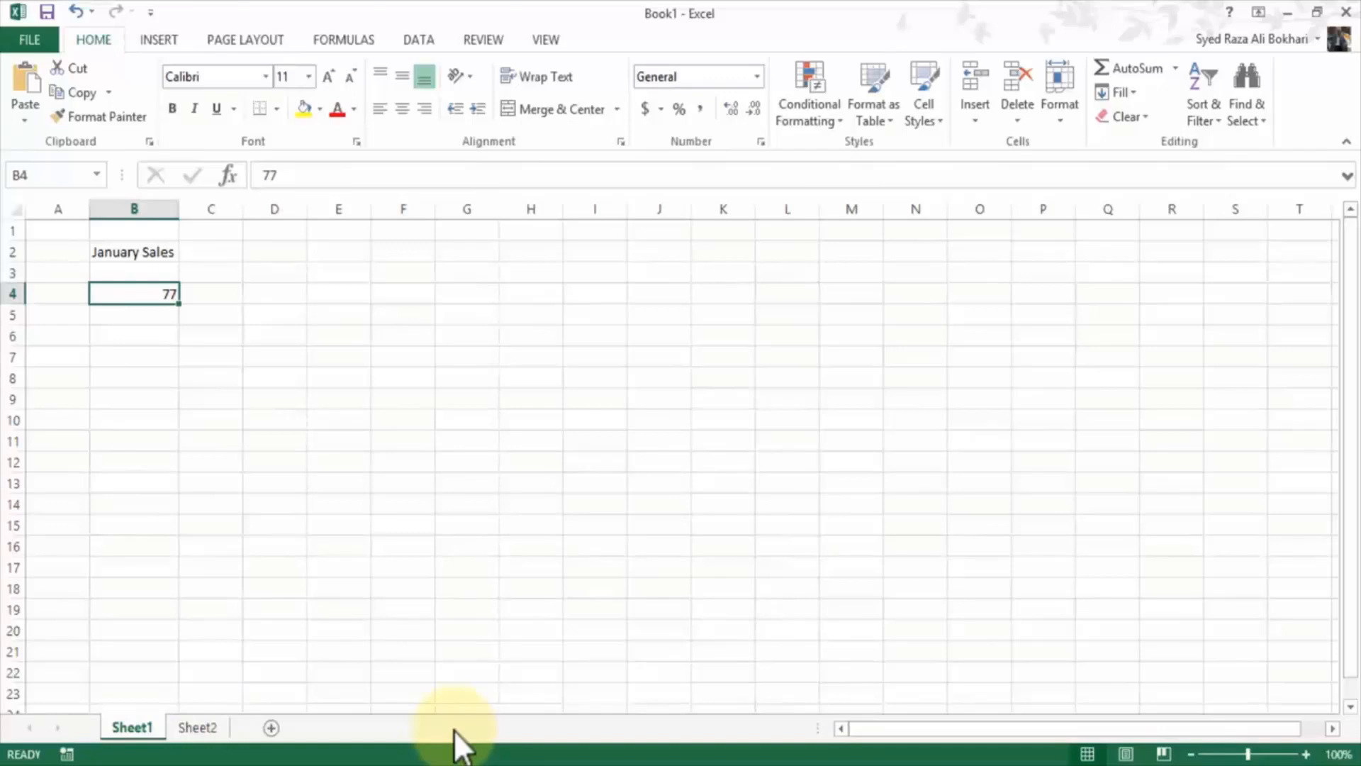
Step: Rename the Sheet1 worksheet as January
double_click(138, 730)
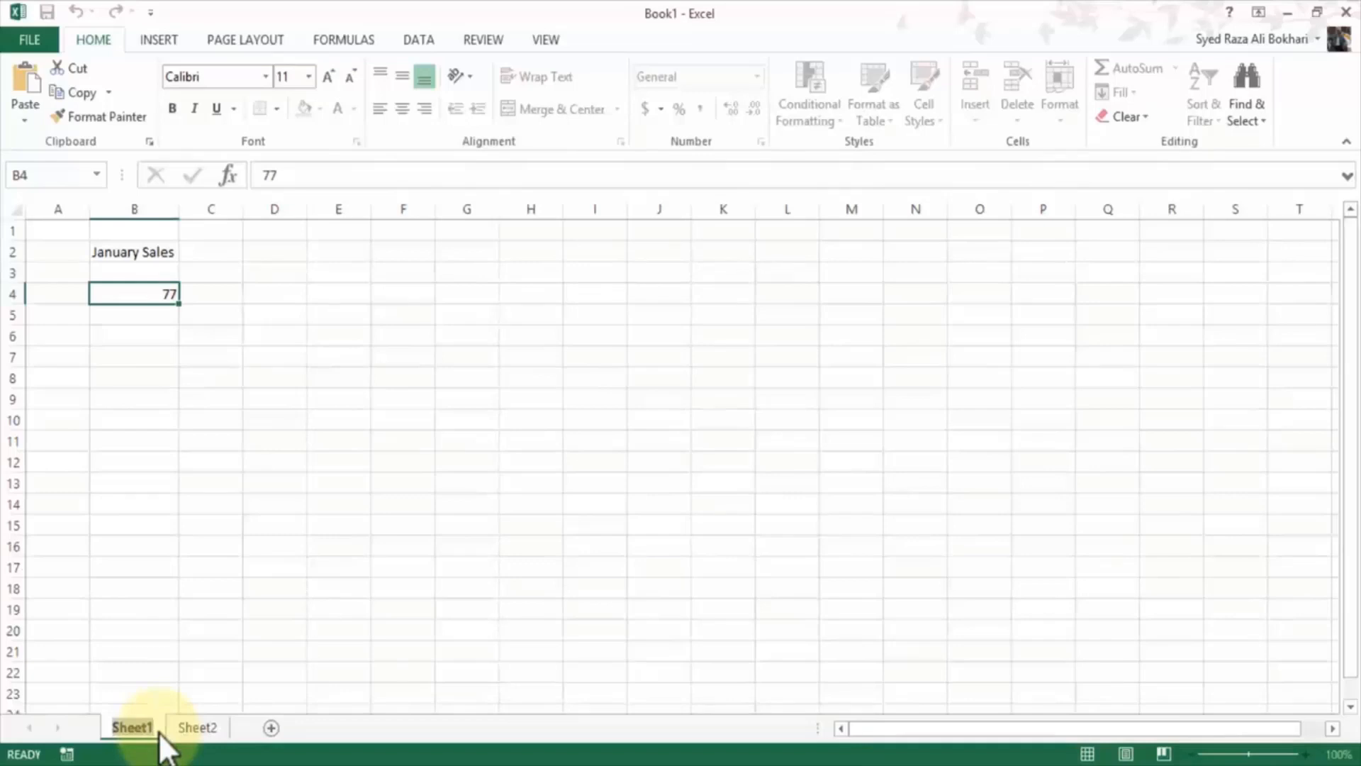
key(BackSpace)
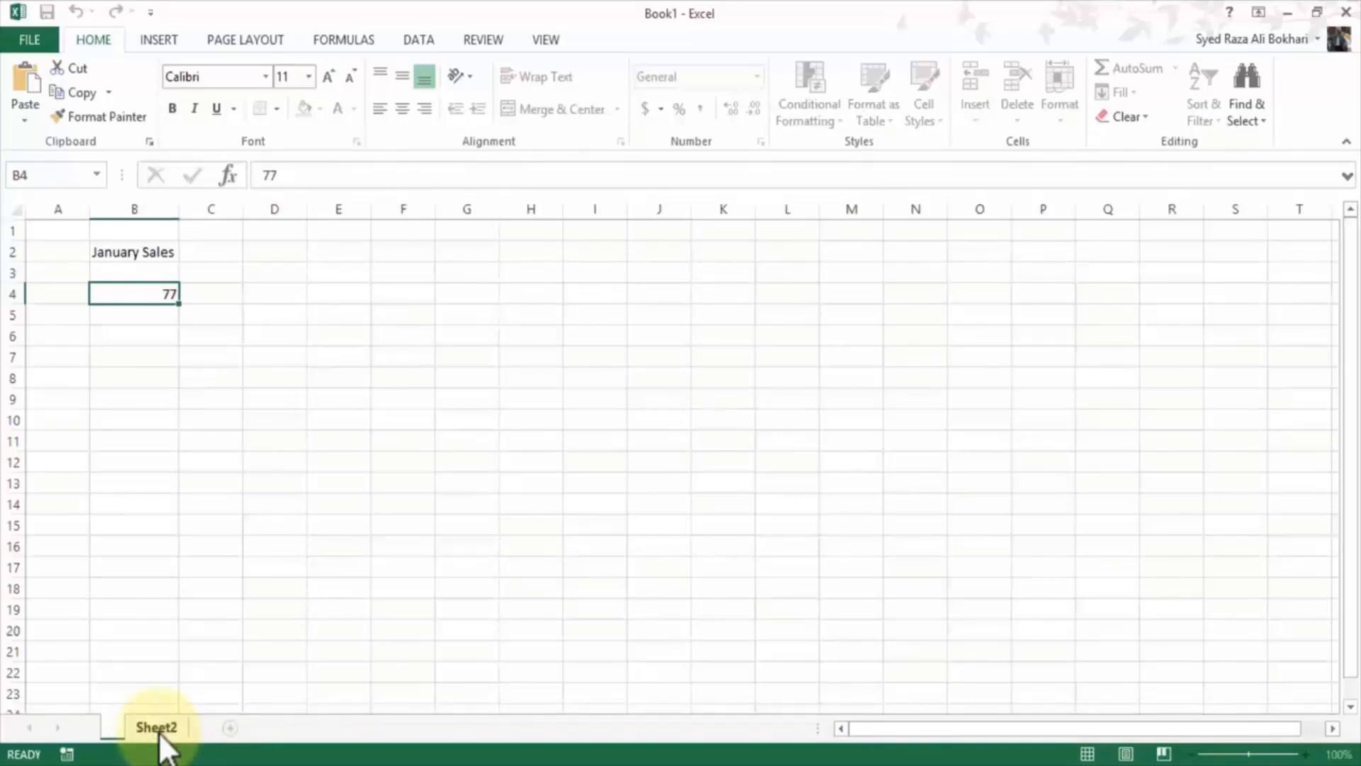
text(January)
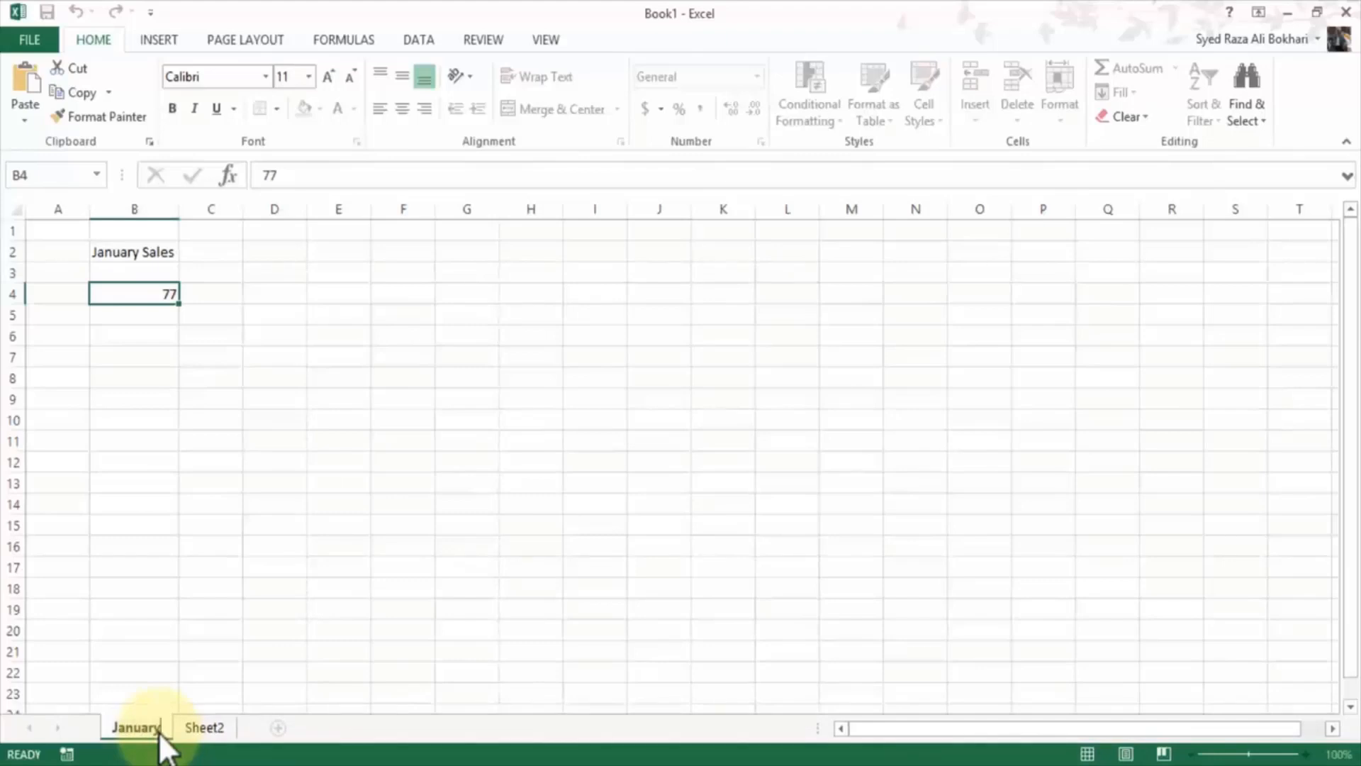
Step: Rename the Sheet2 worksheet as February and return to the January sheet
click(211, 732)
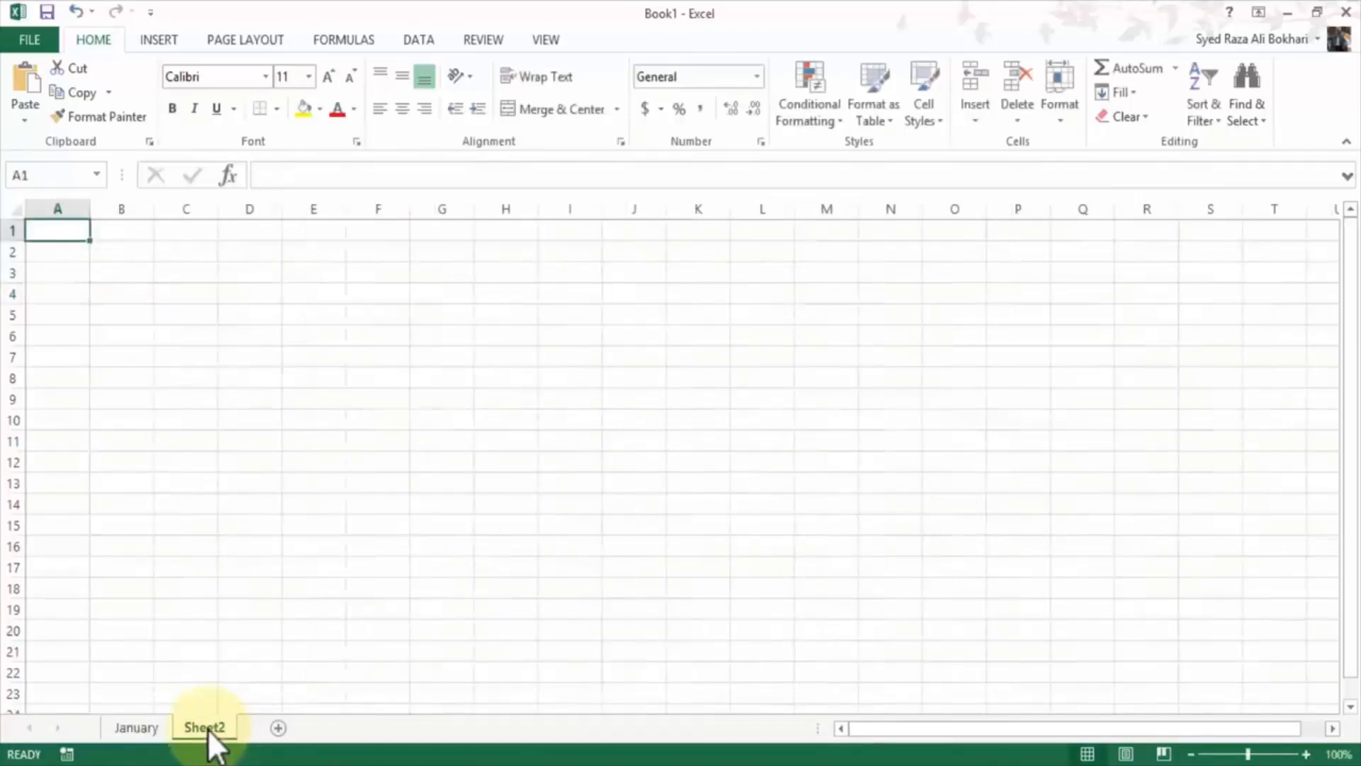
double_click(205, 726)
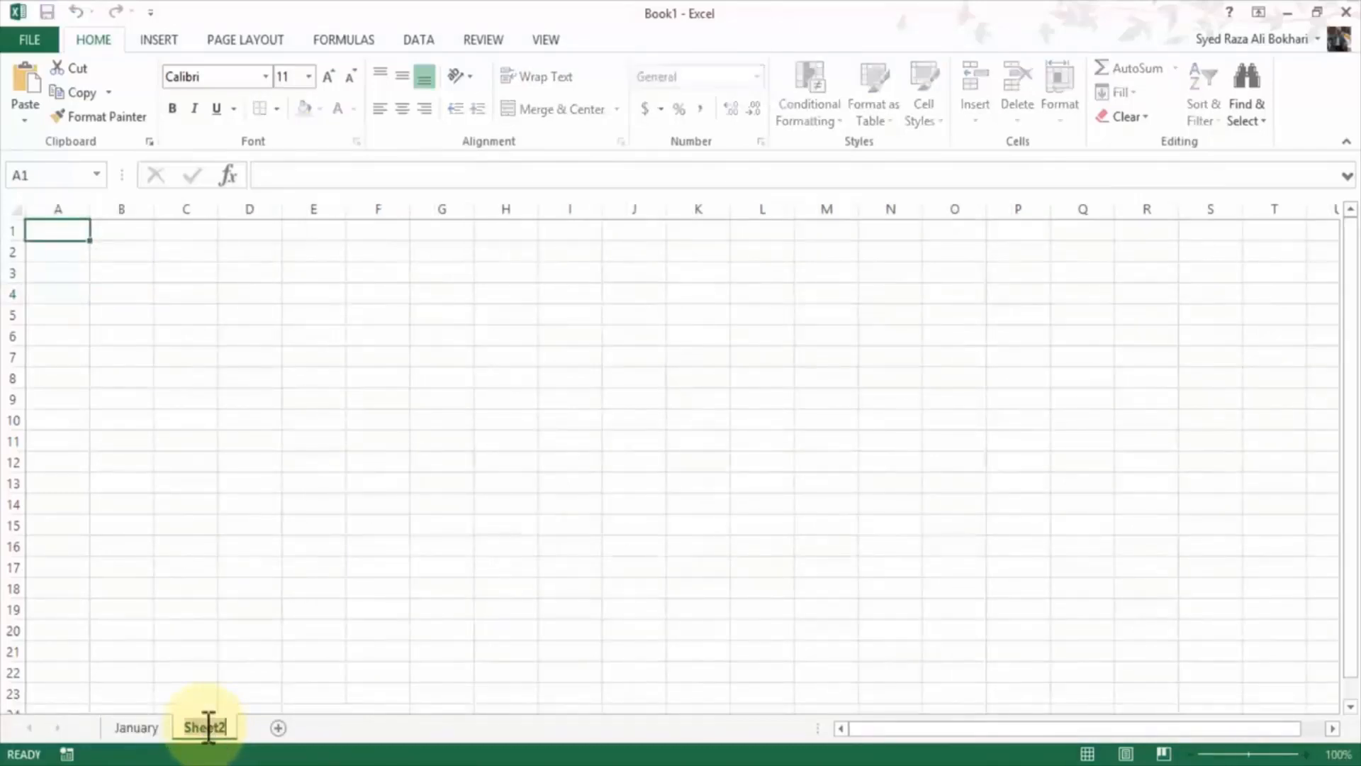
key(BackSpace)
text(February)
click(142, 728)
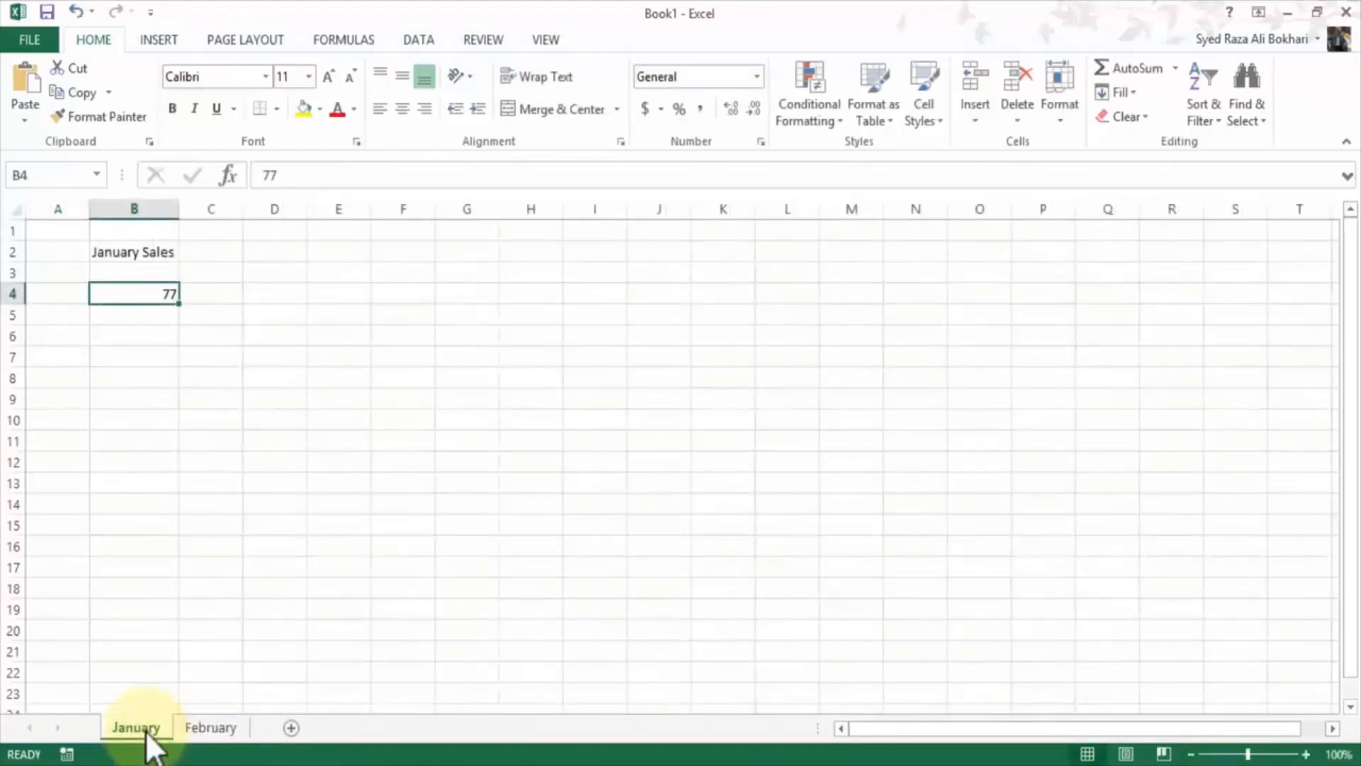
Step: On the February sheet, enter the heading February Sales in cell B2 and the value 89 in cell B4
click(124, 258)
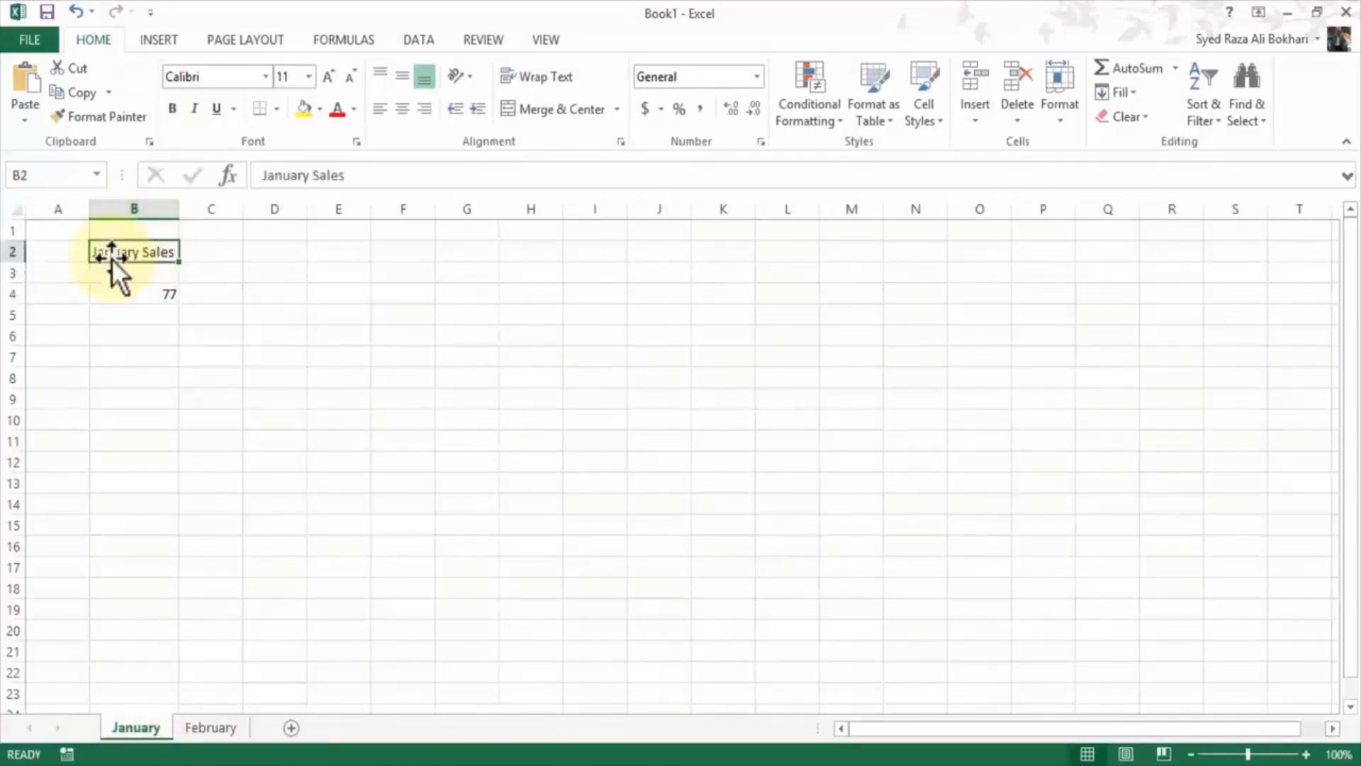
click(149, 292)
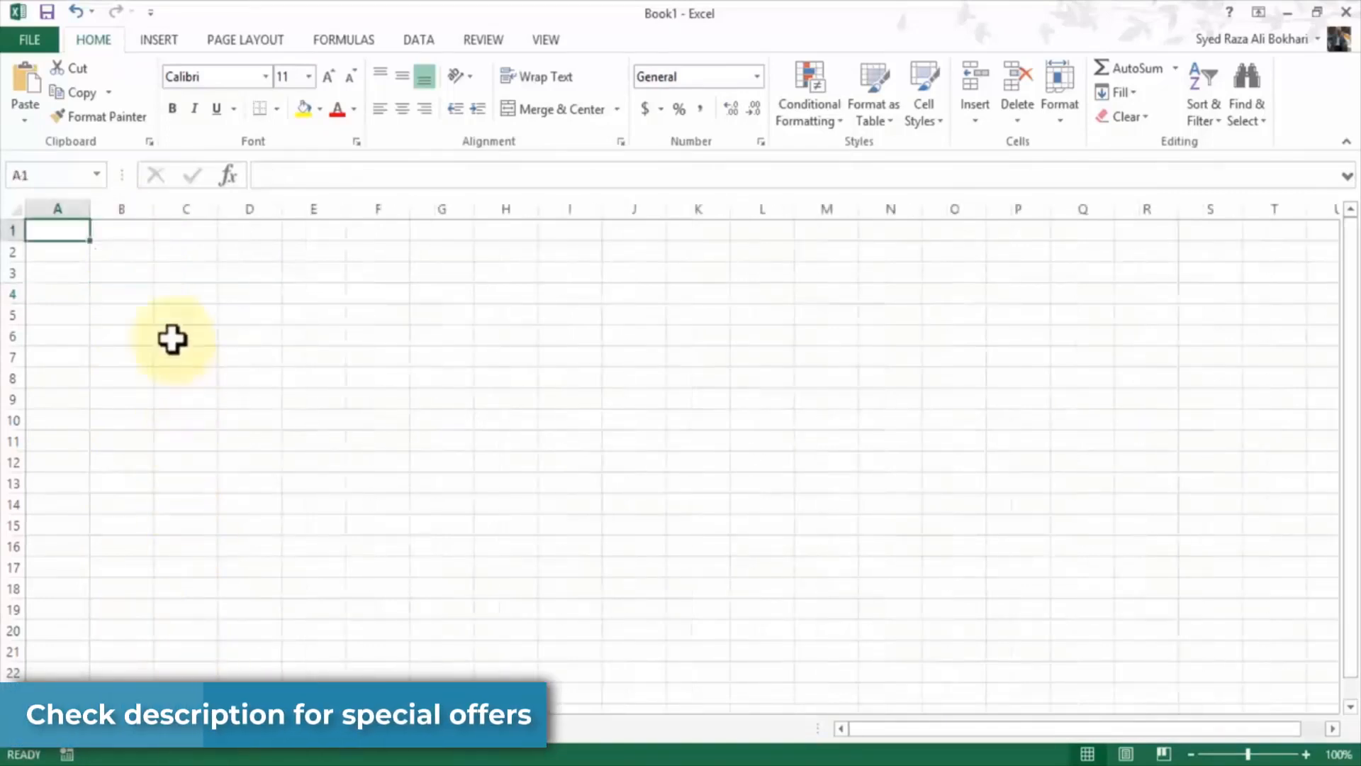
click(131, 258)
text(F)
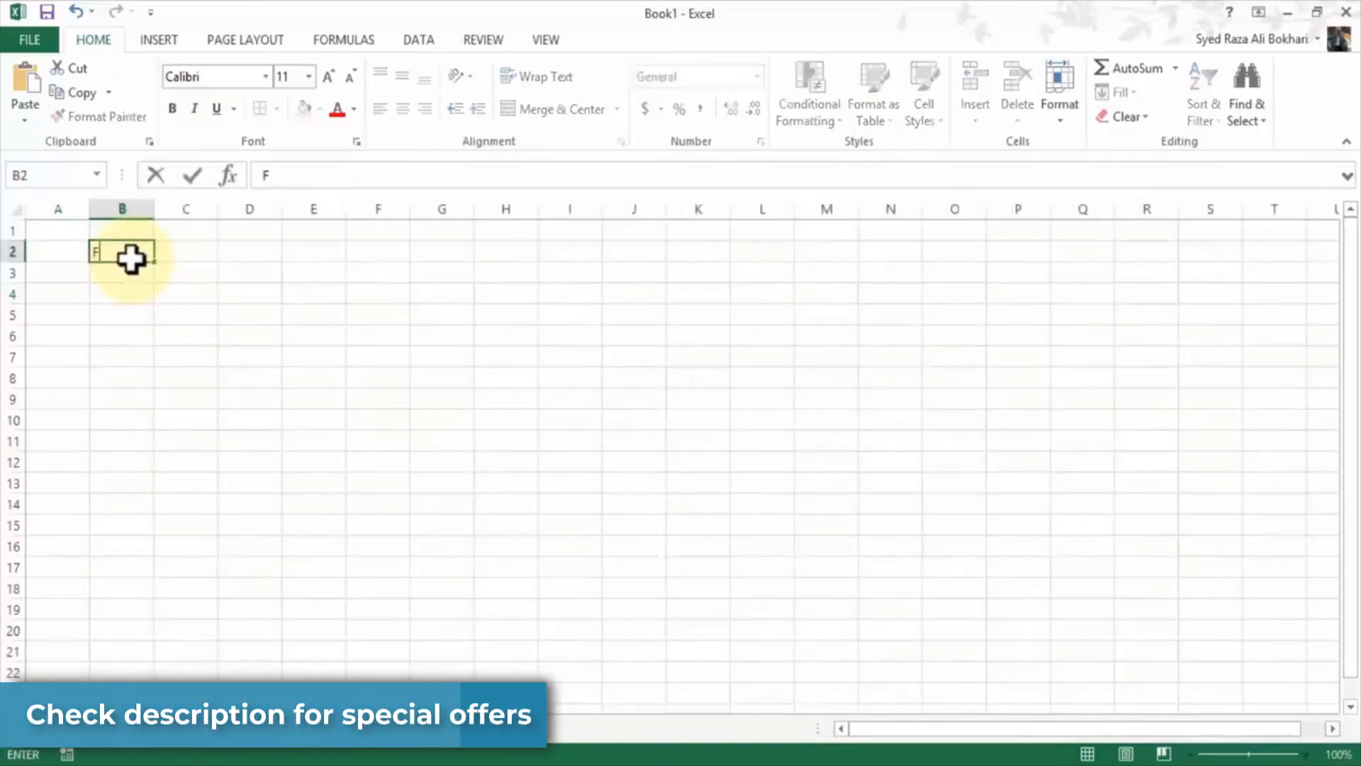
text(ebruary)
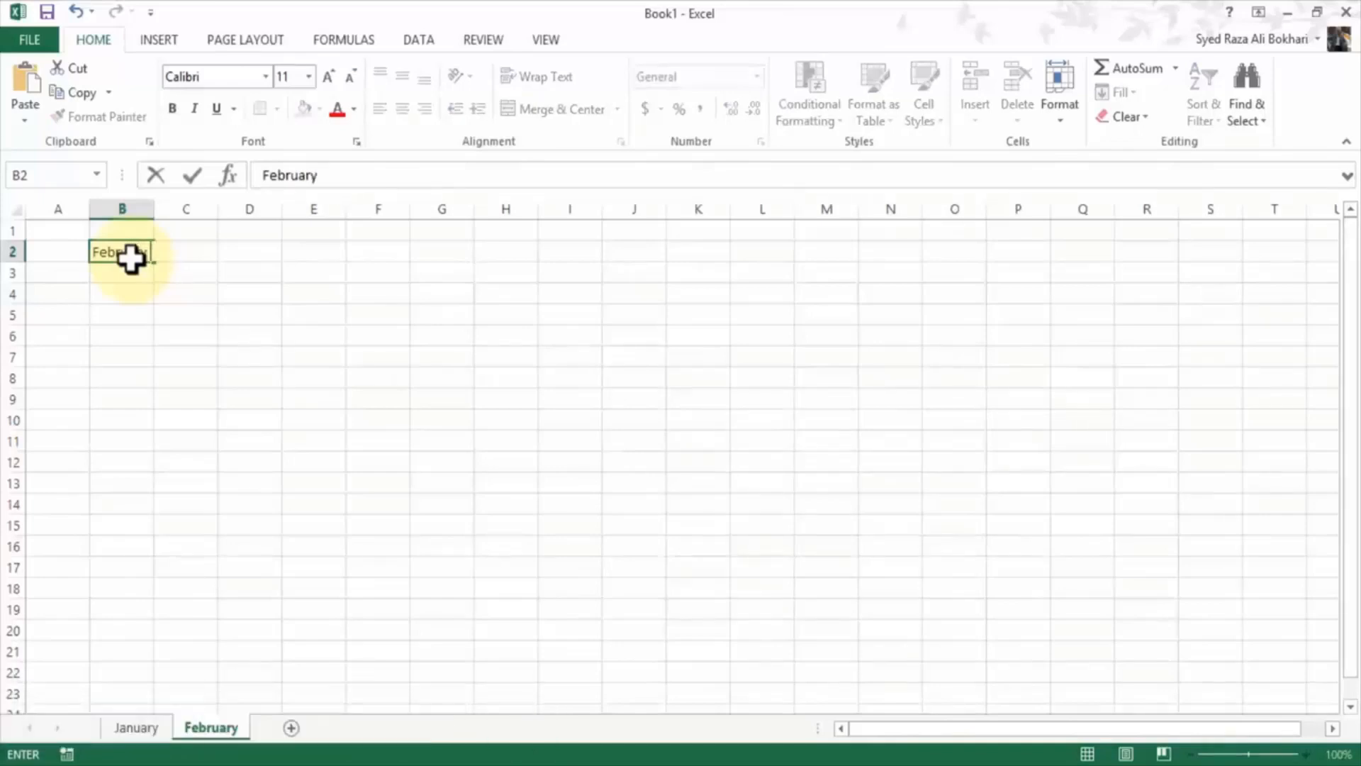
text( Sales)
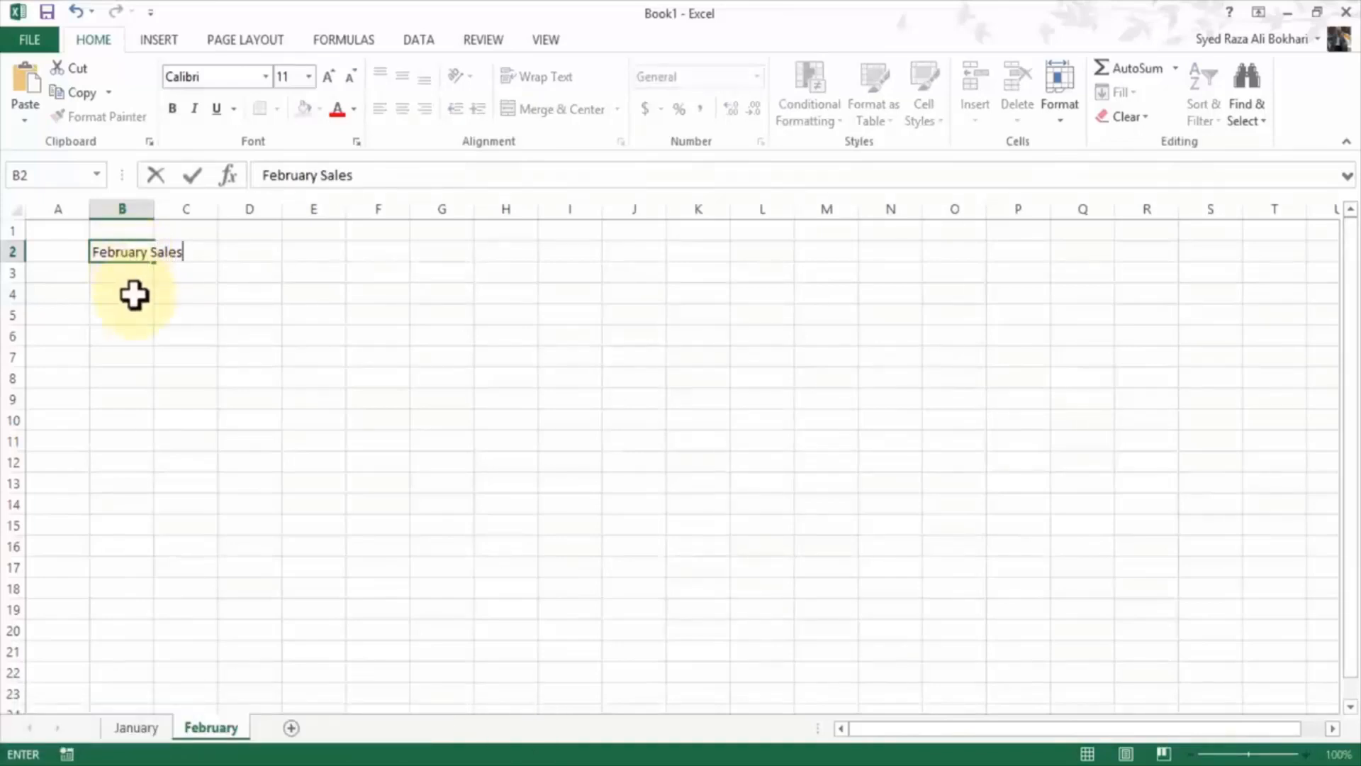
click(134, 295)
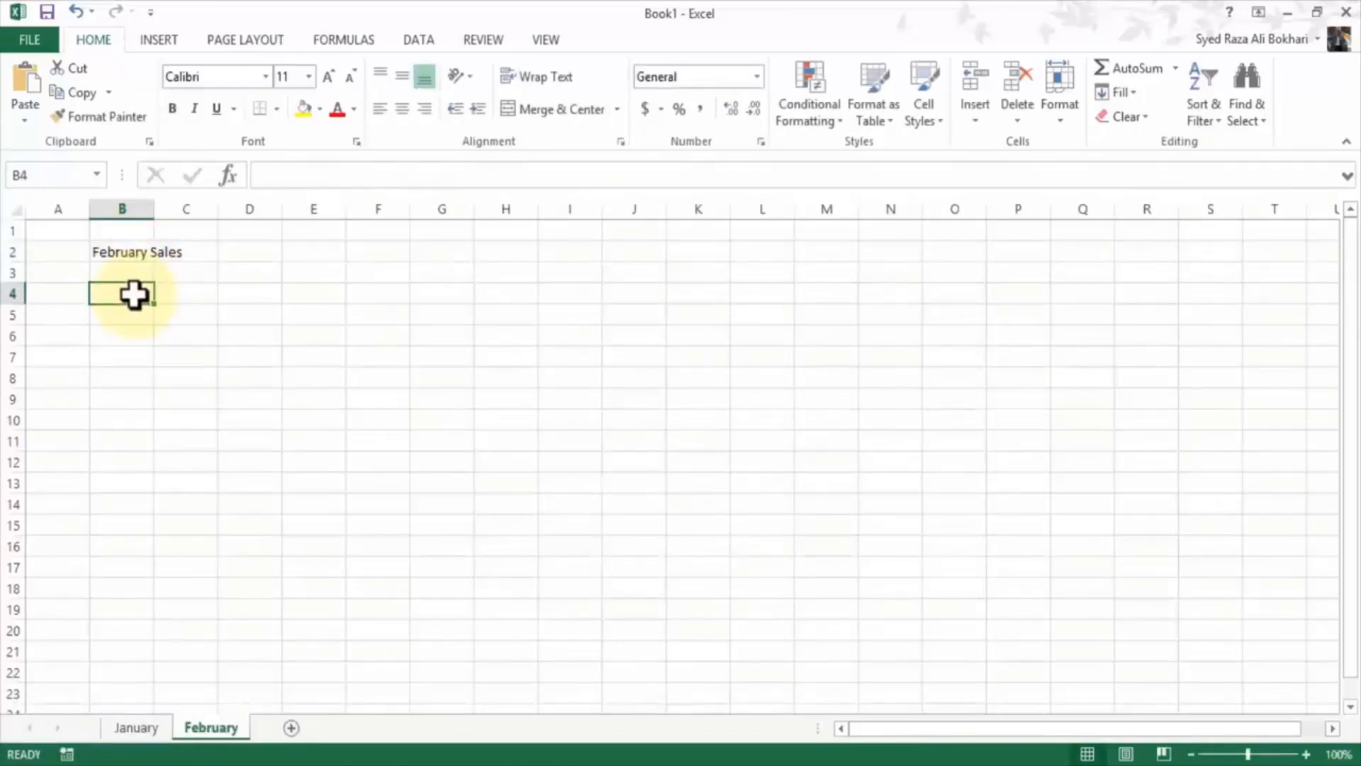
text(89)
click(270, 256)
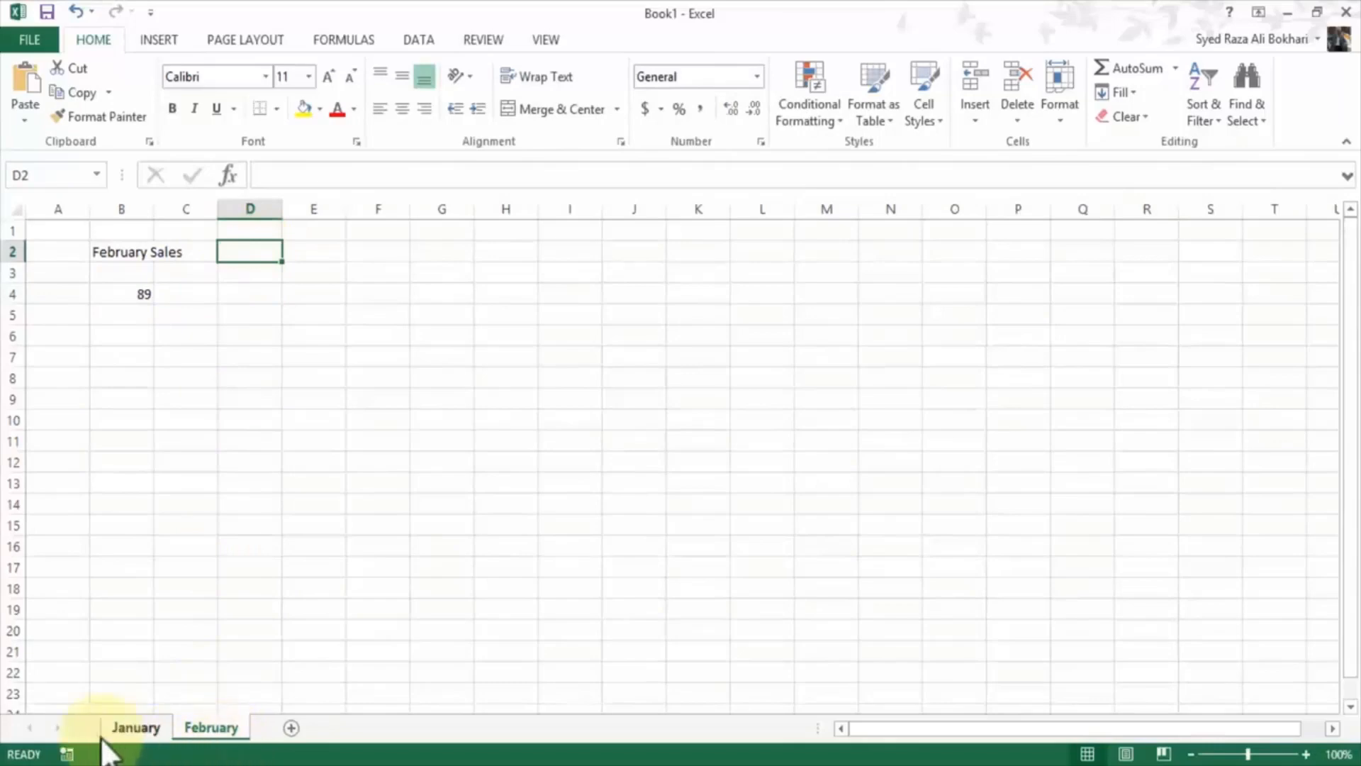
Step: AutoFit column B on the February sheet to its heading and select cell B4
click(136, 727)
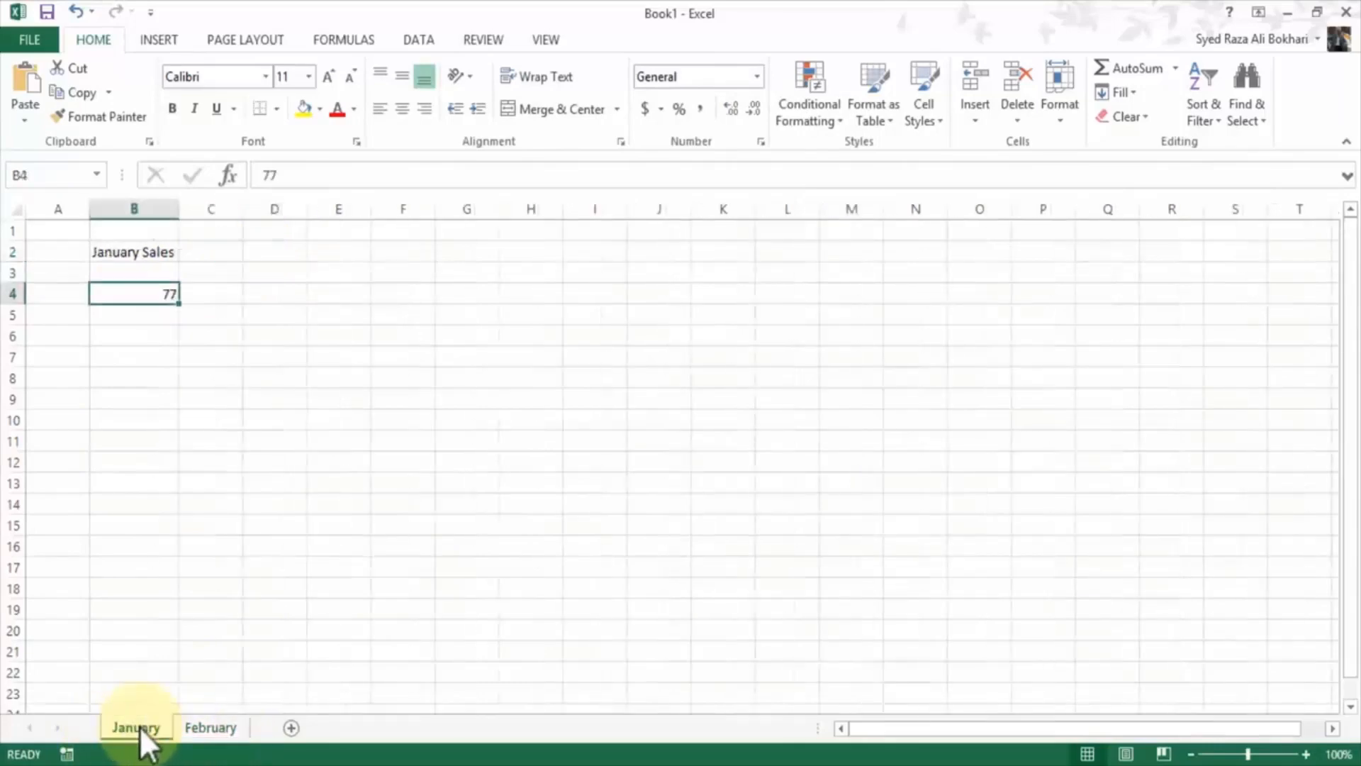
click(214, 730)
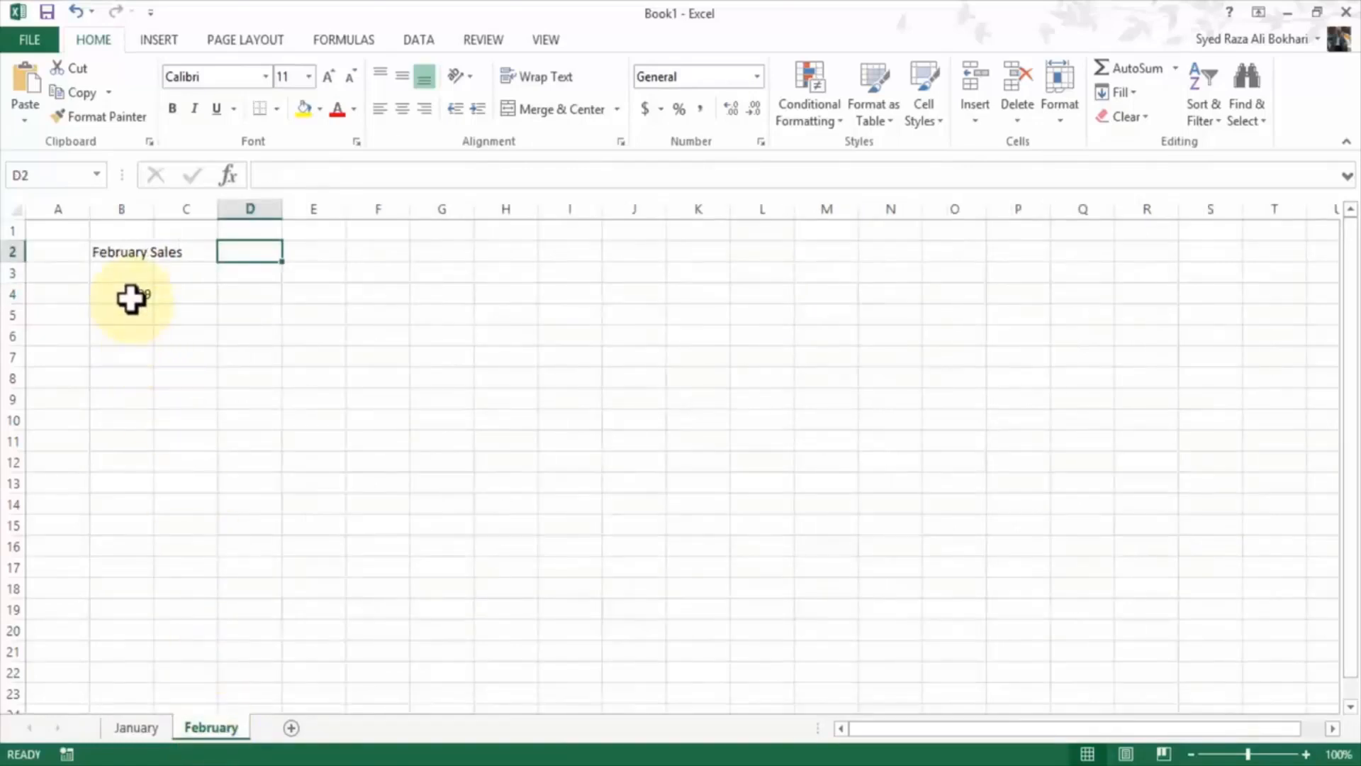
double_click(153, 211)
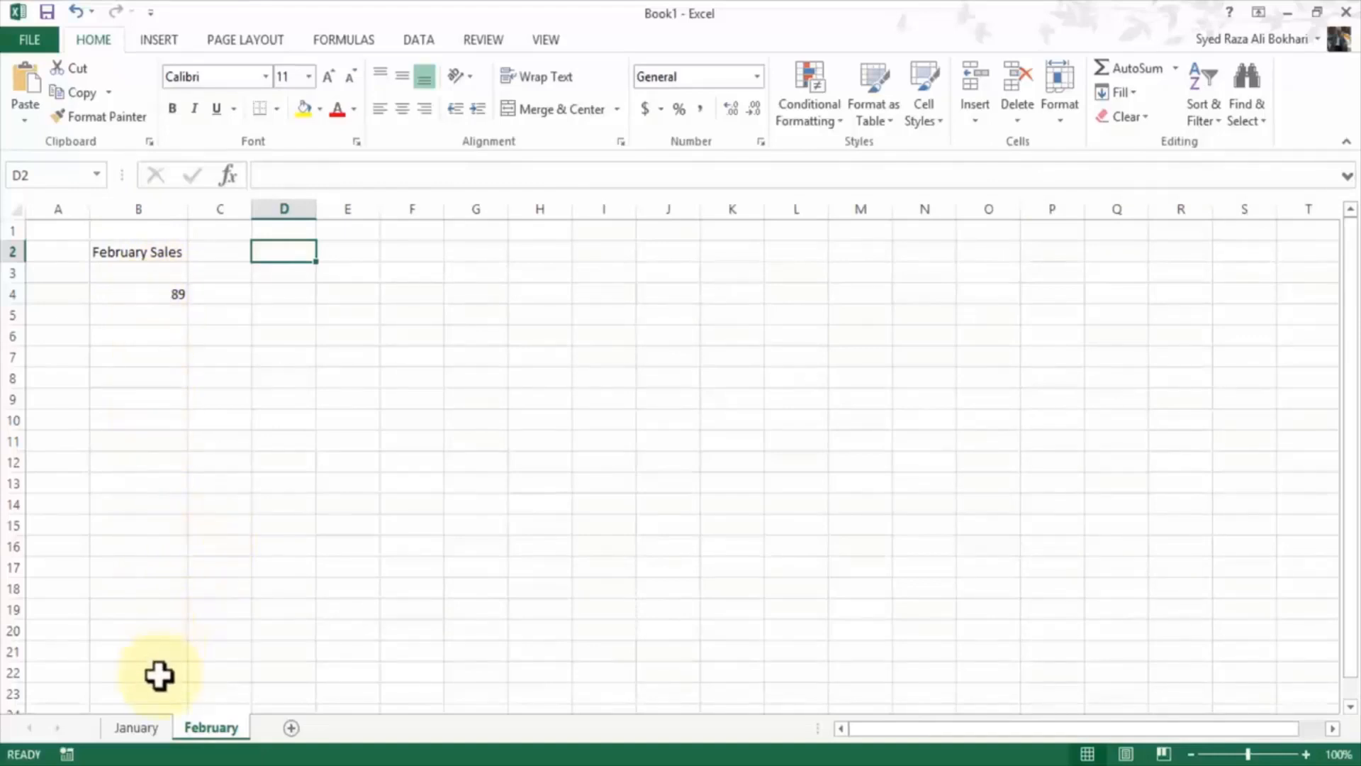
click(169, 295)
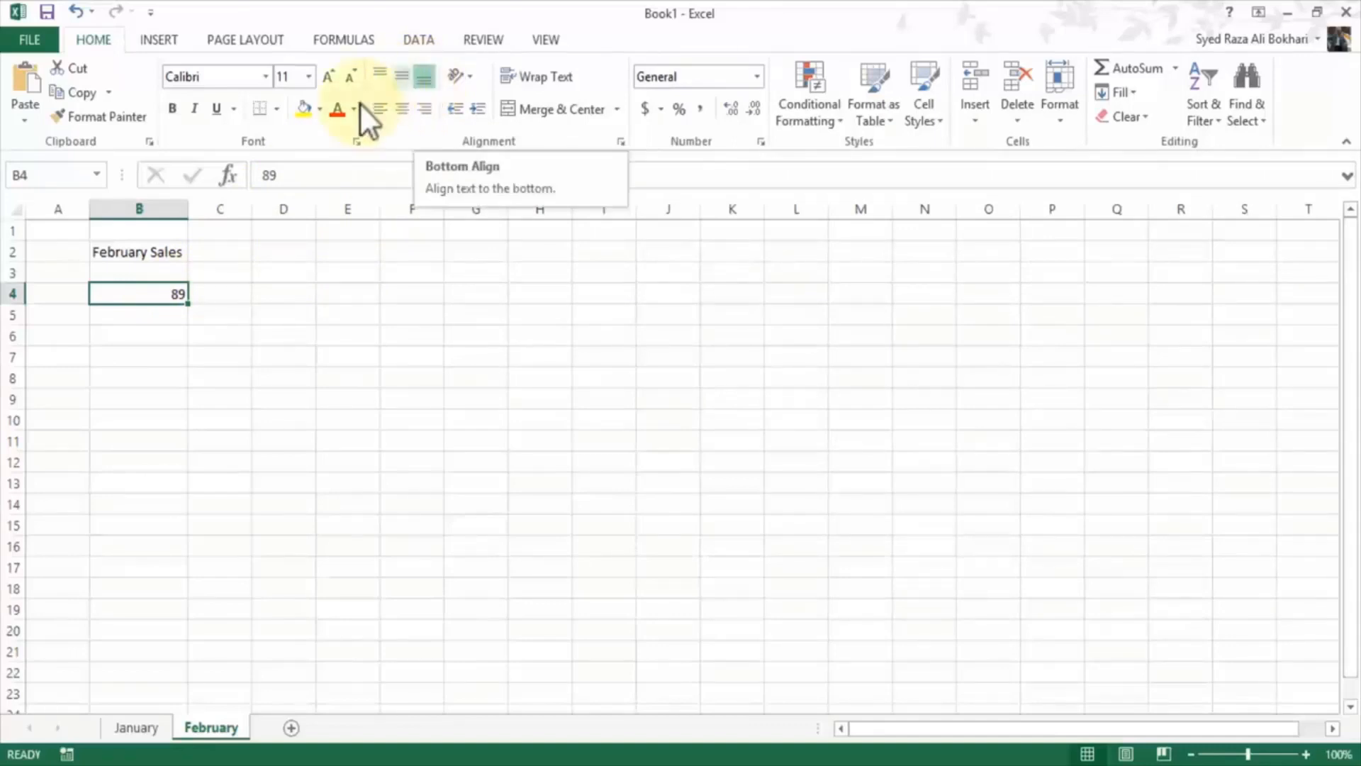
Step: Left-align the value in cell B4 on both the January and February sheets
click(139, 735)
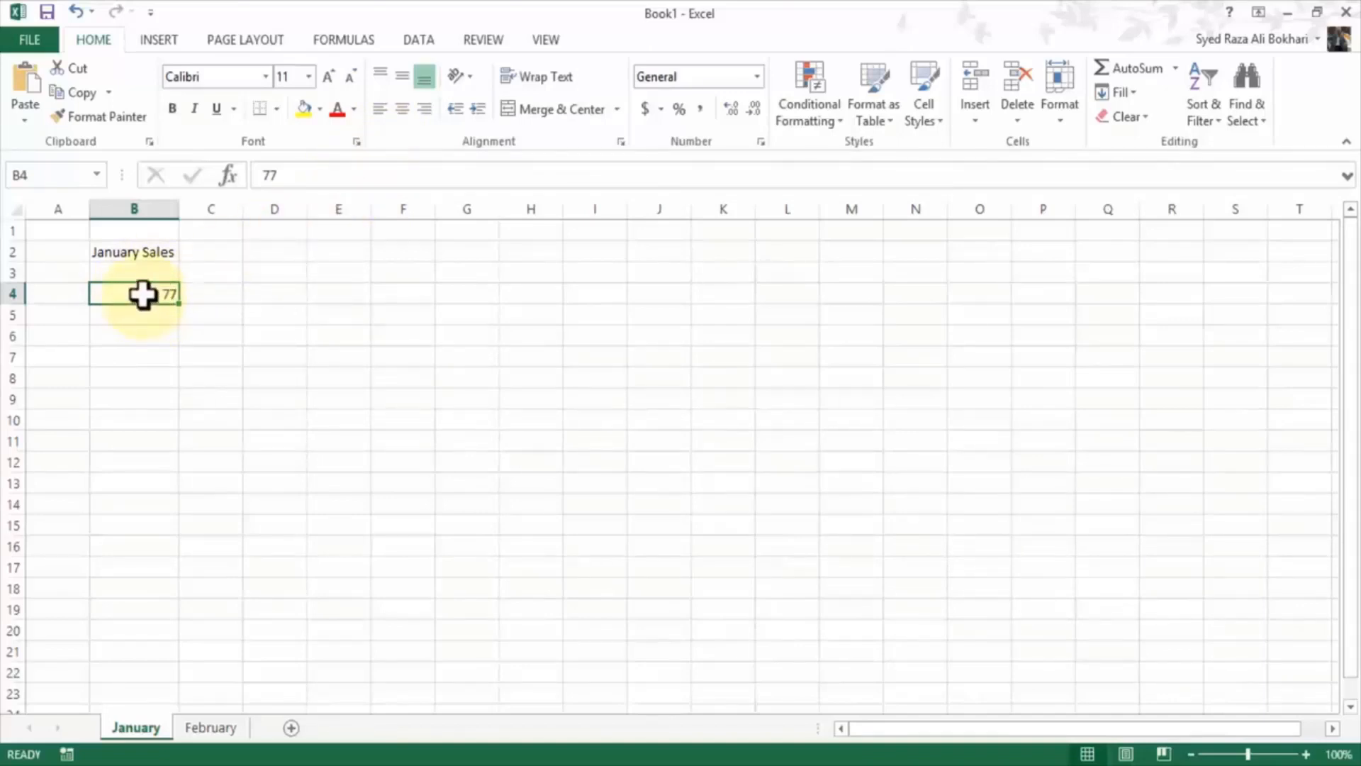
click(381, 115)
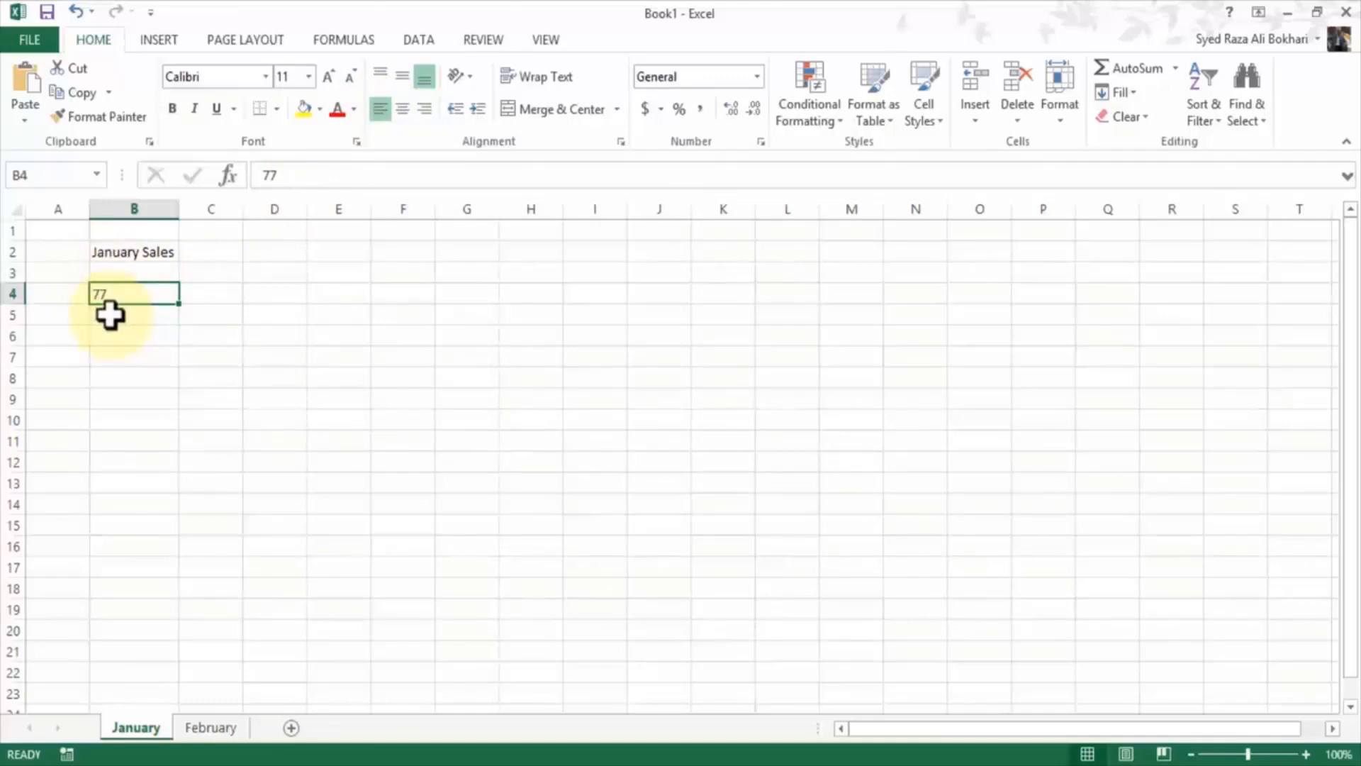
click(210, 730)
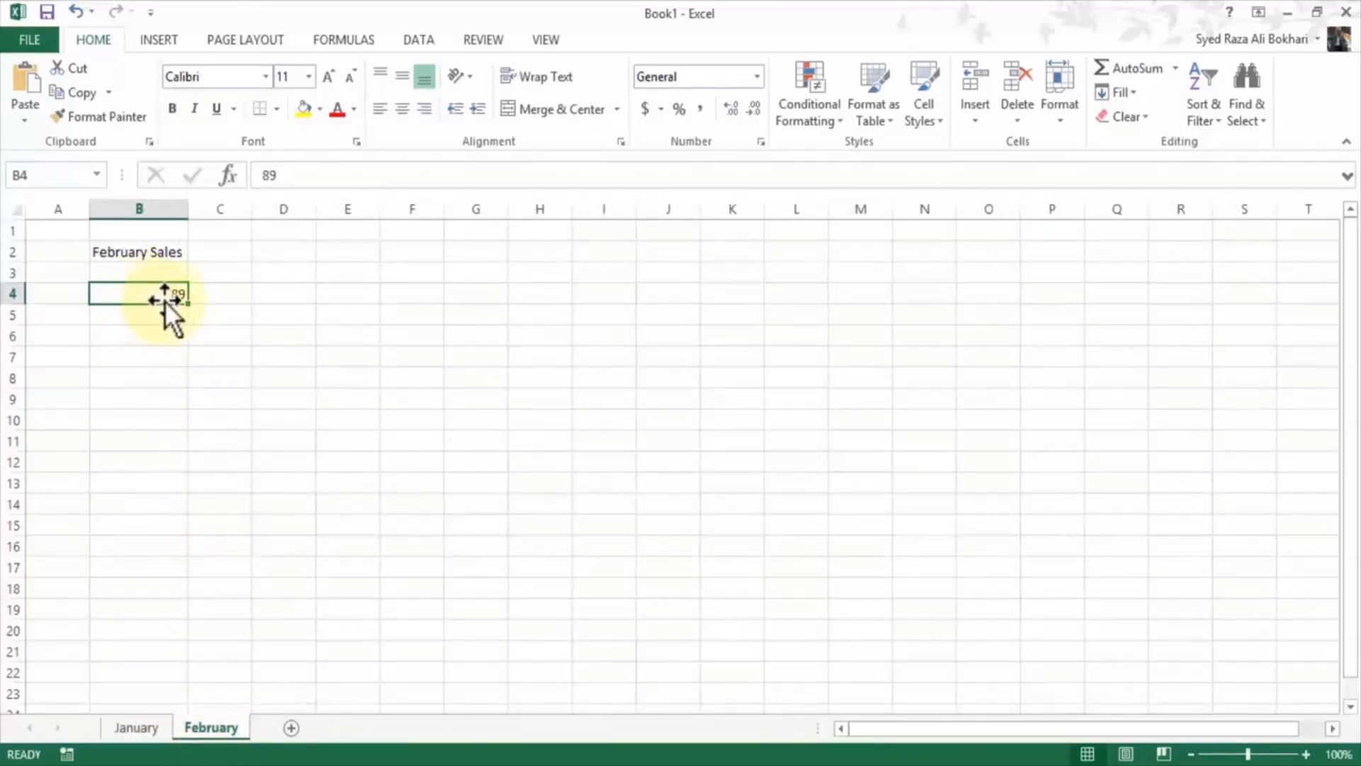
click(378, 110)
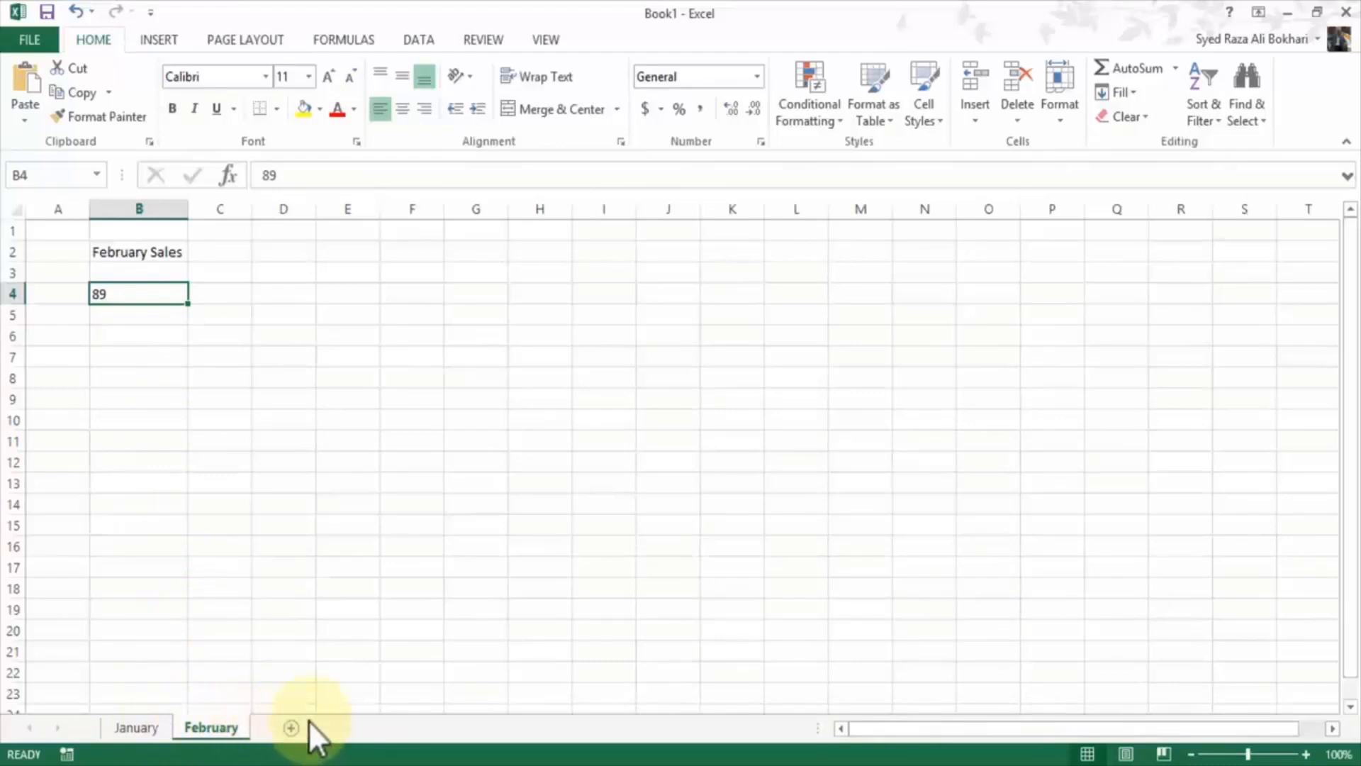
click(138, 730)
click(210, 730)
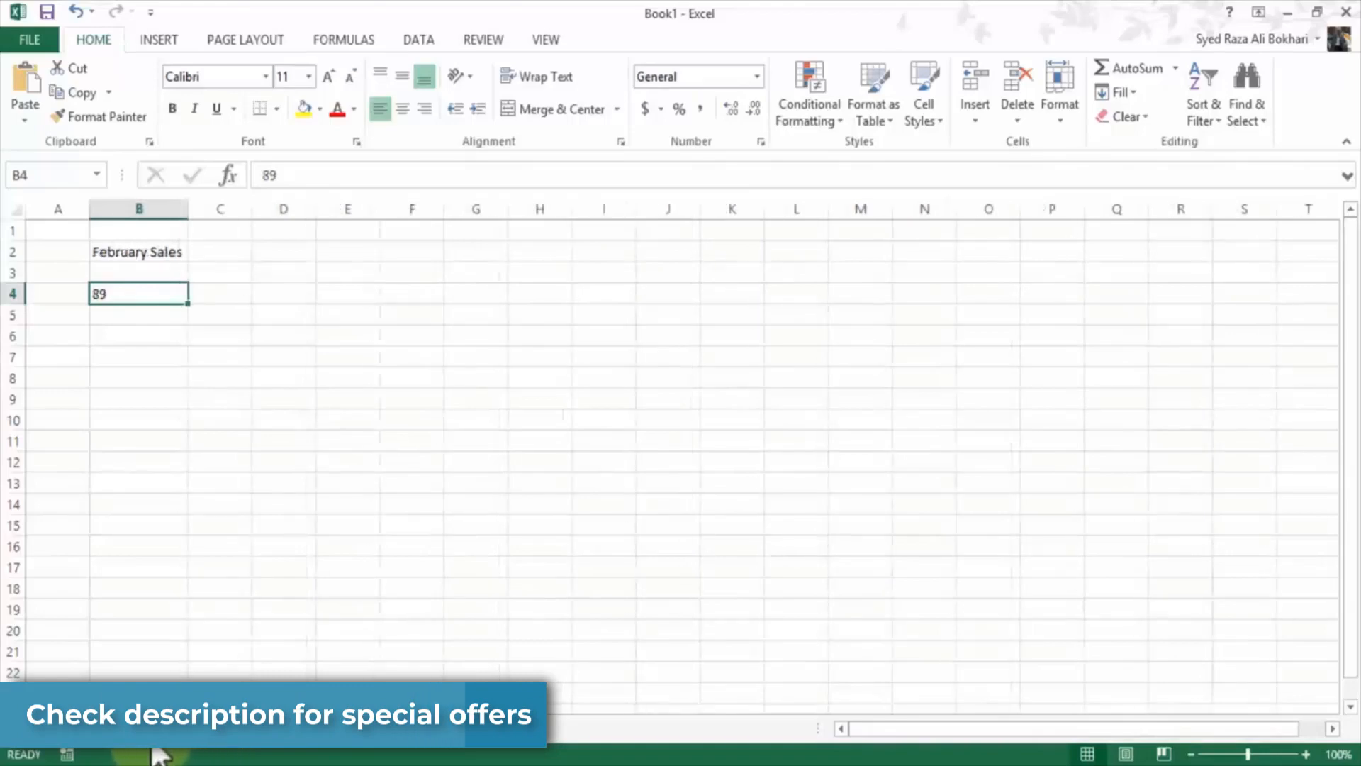
Step: Insert a new worksheet directly after the January sheet and rename it March
click(148, 733)
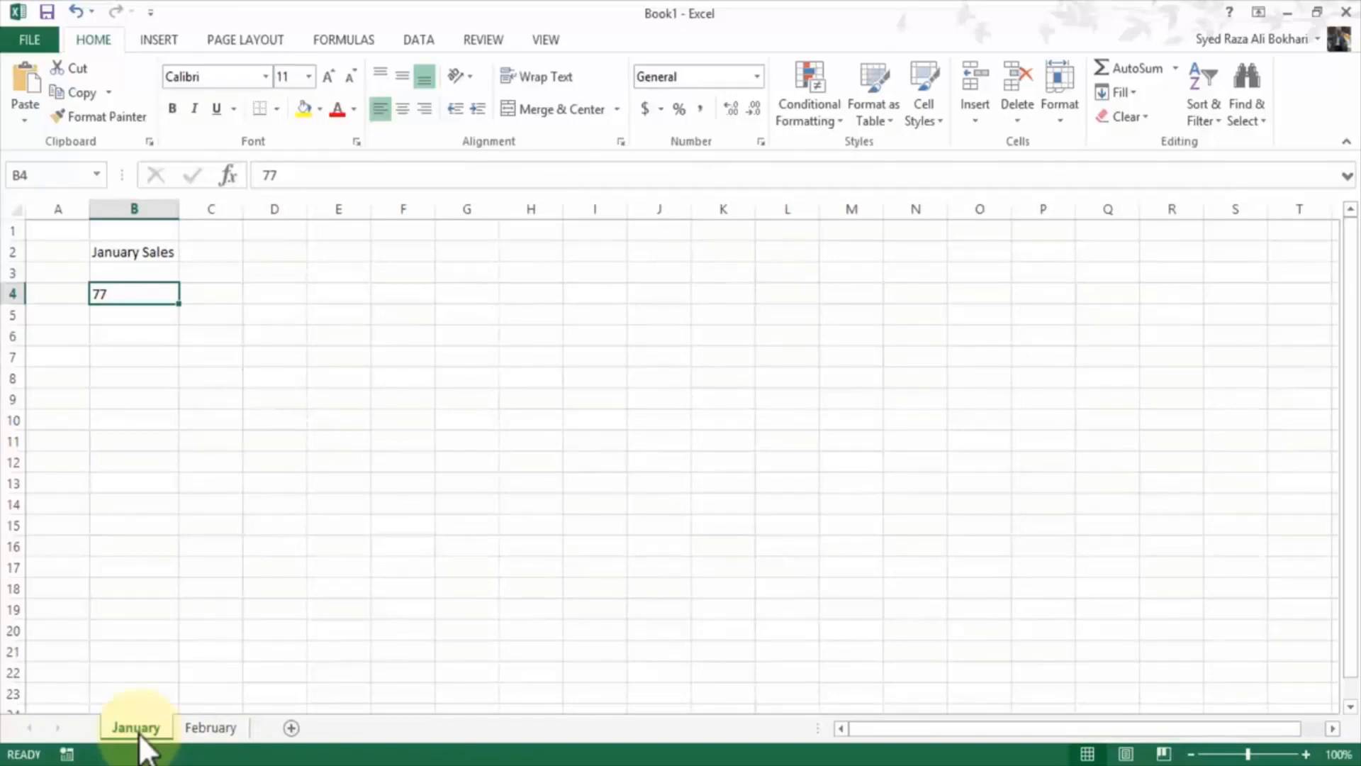
click(291, 728)
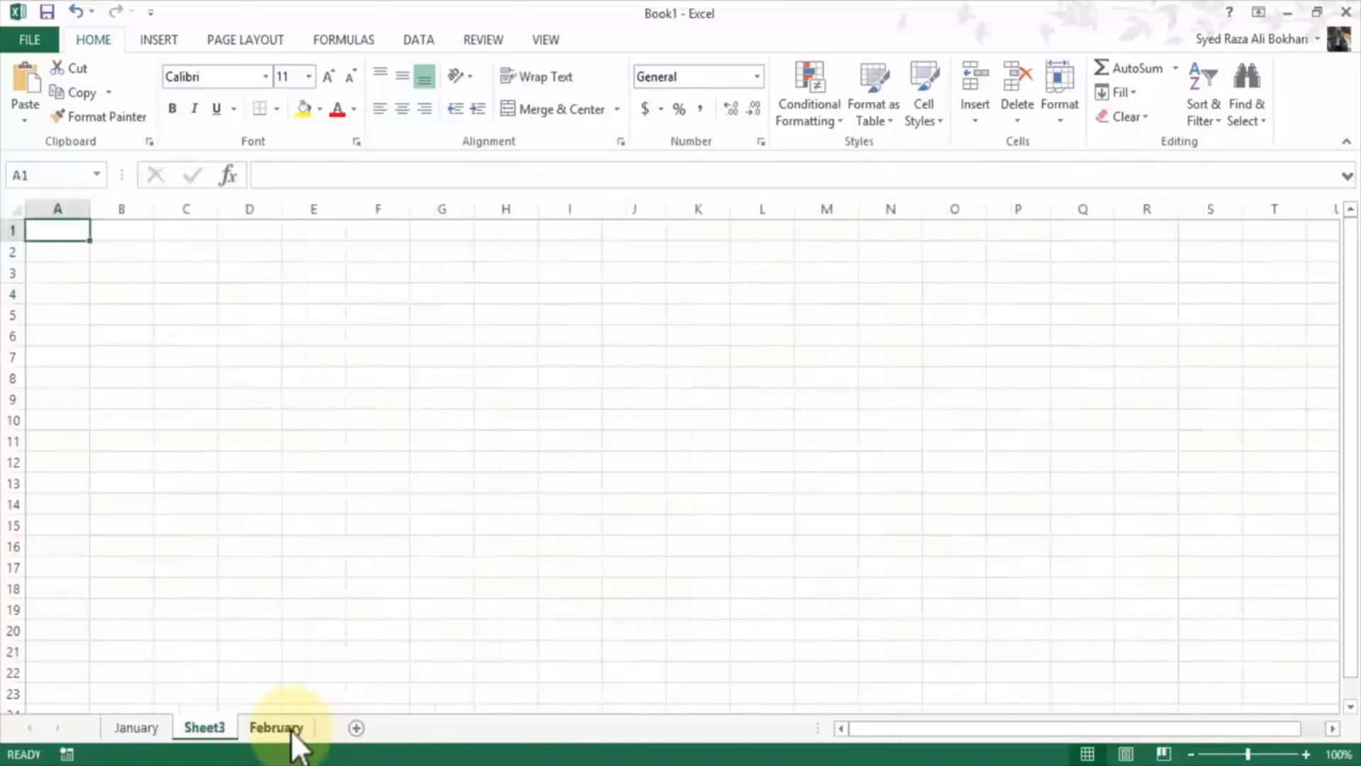
right_click(206, 730)
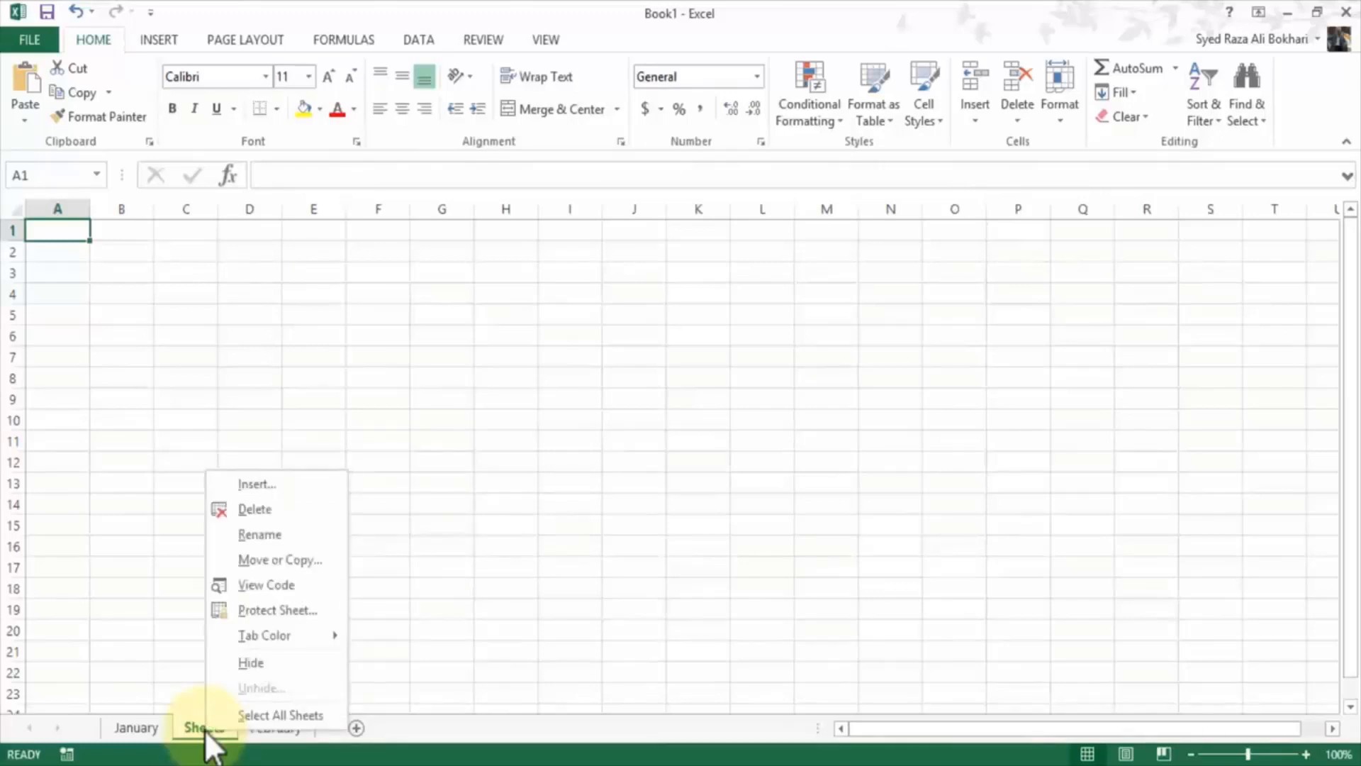
click(288, 537)
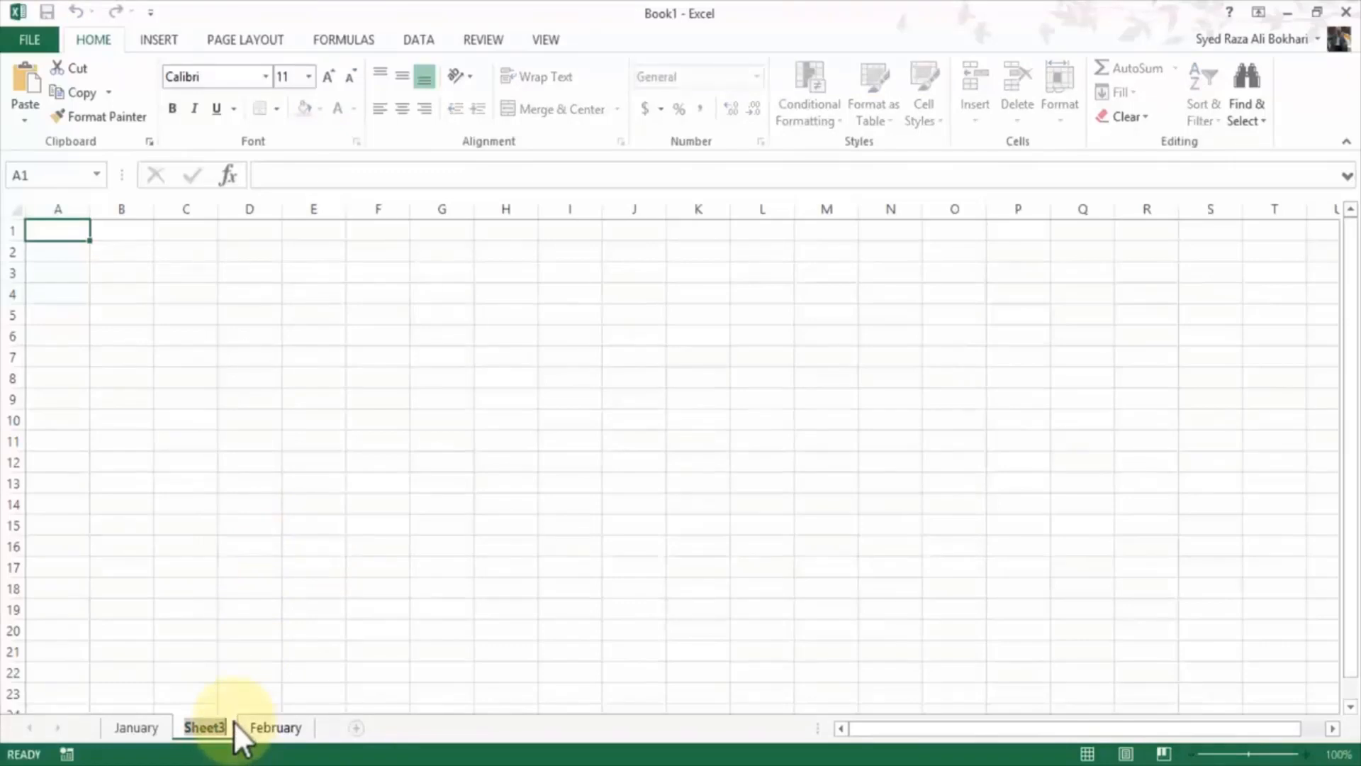
key(BackSpace)
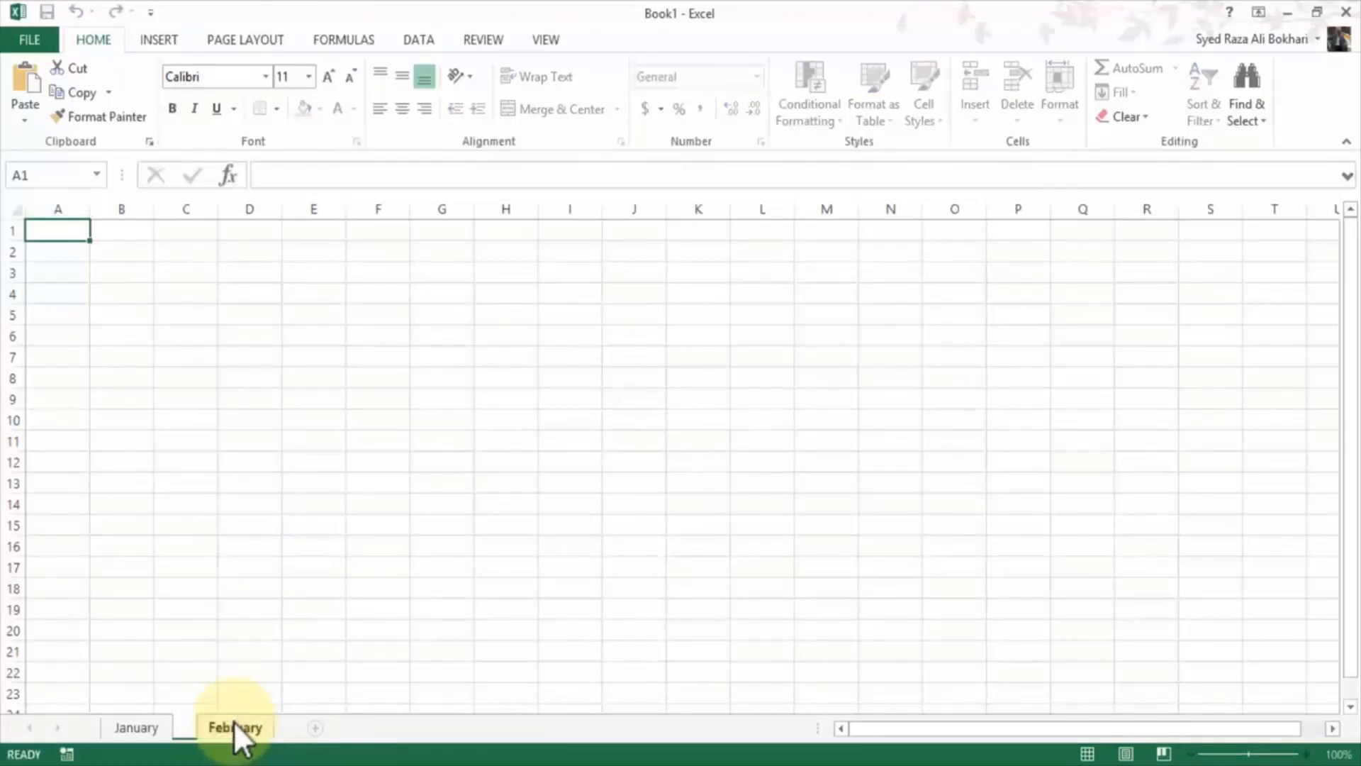
text(Mar)
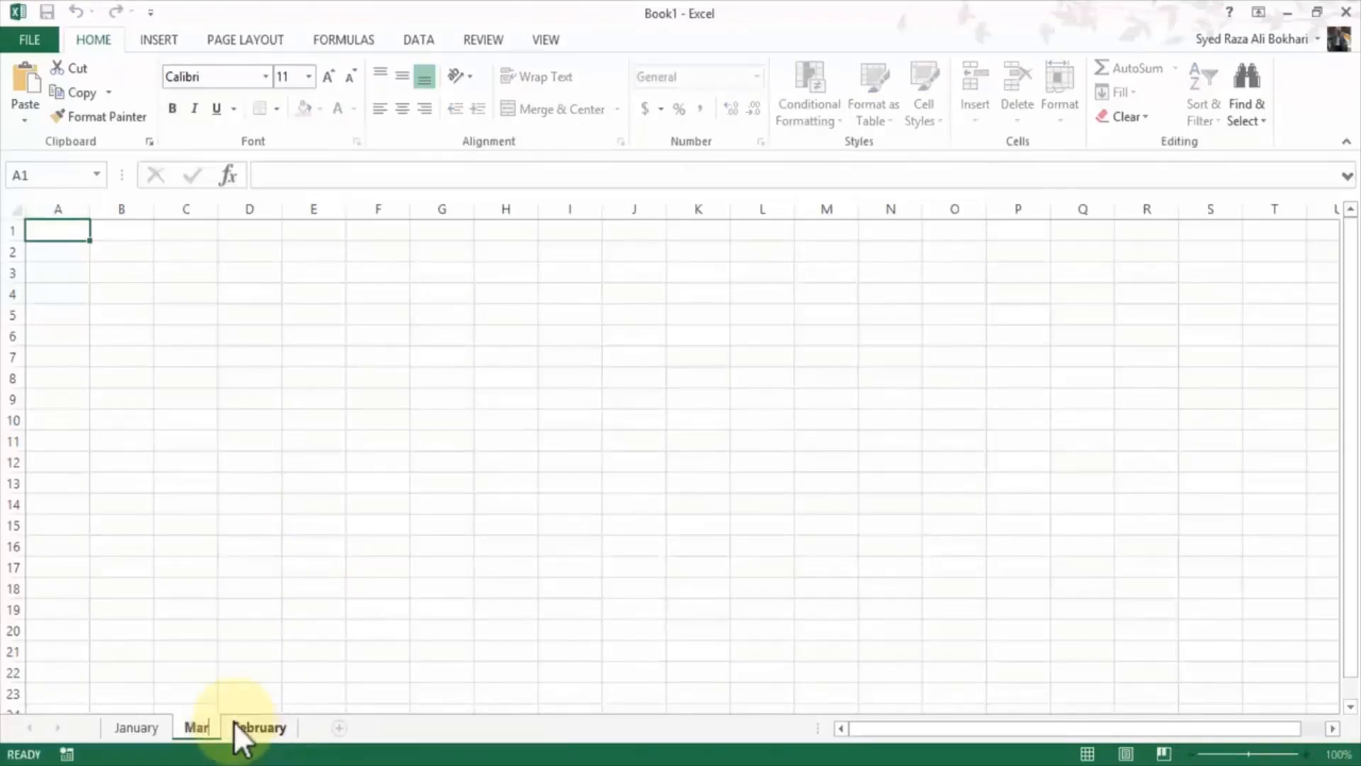
text(ch)
key(Return)
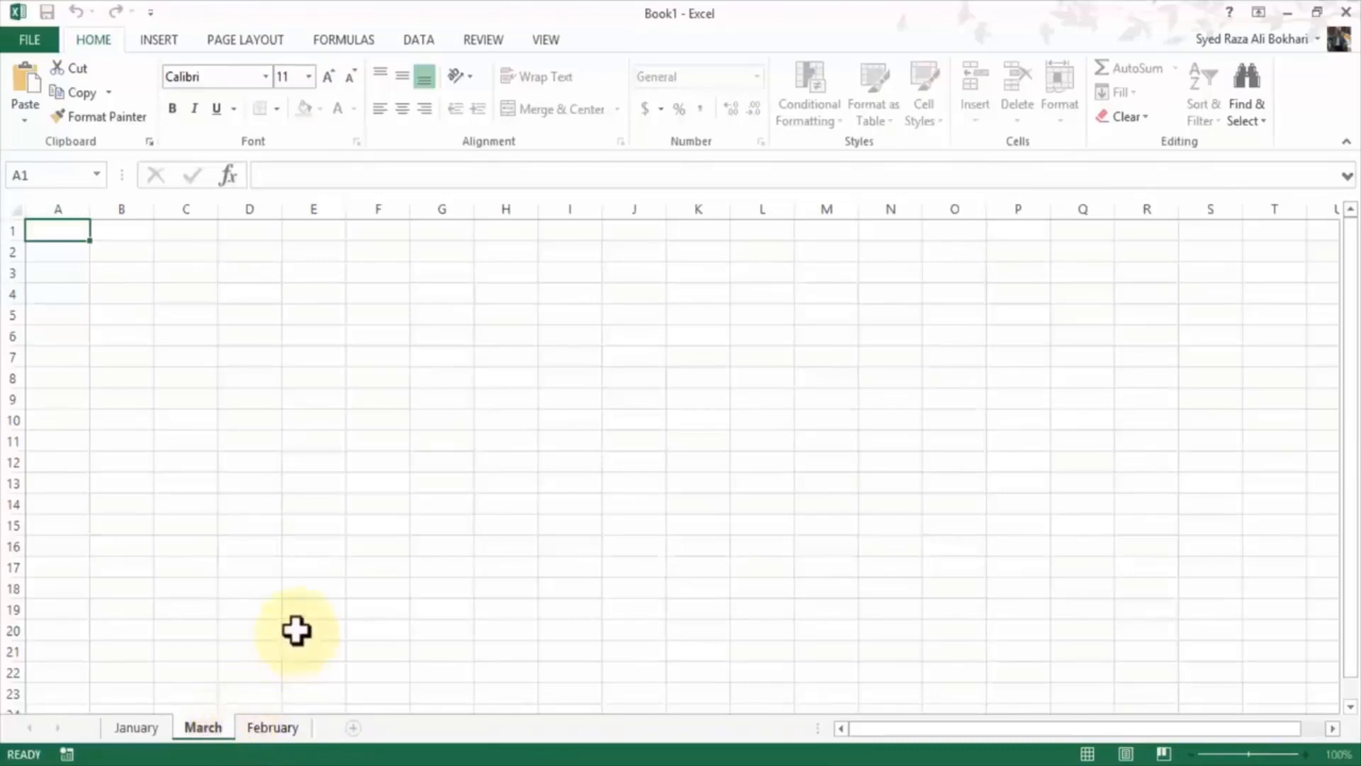
Step: On the March sheet, enter March in cell B2 and the value 45 in cell B4
click(125, 730)
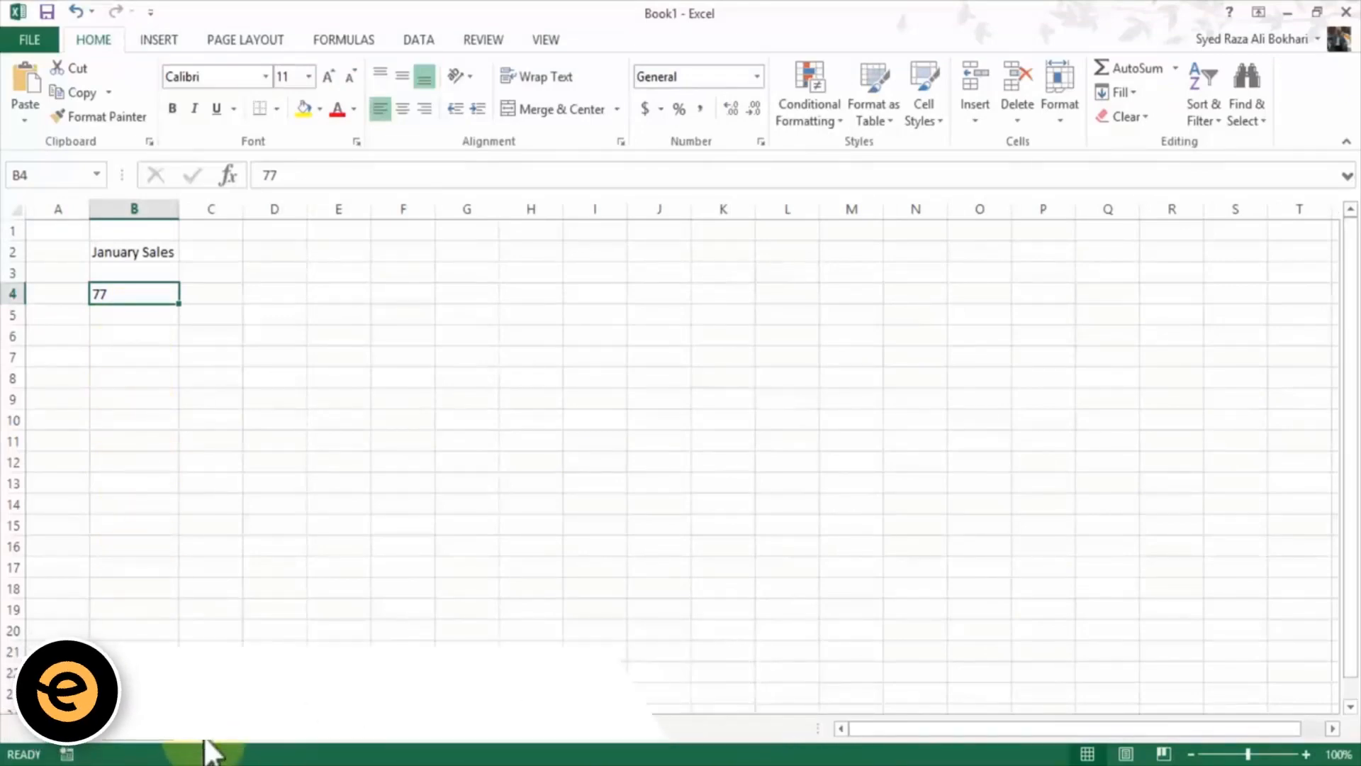
click(277, 731)
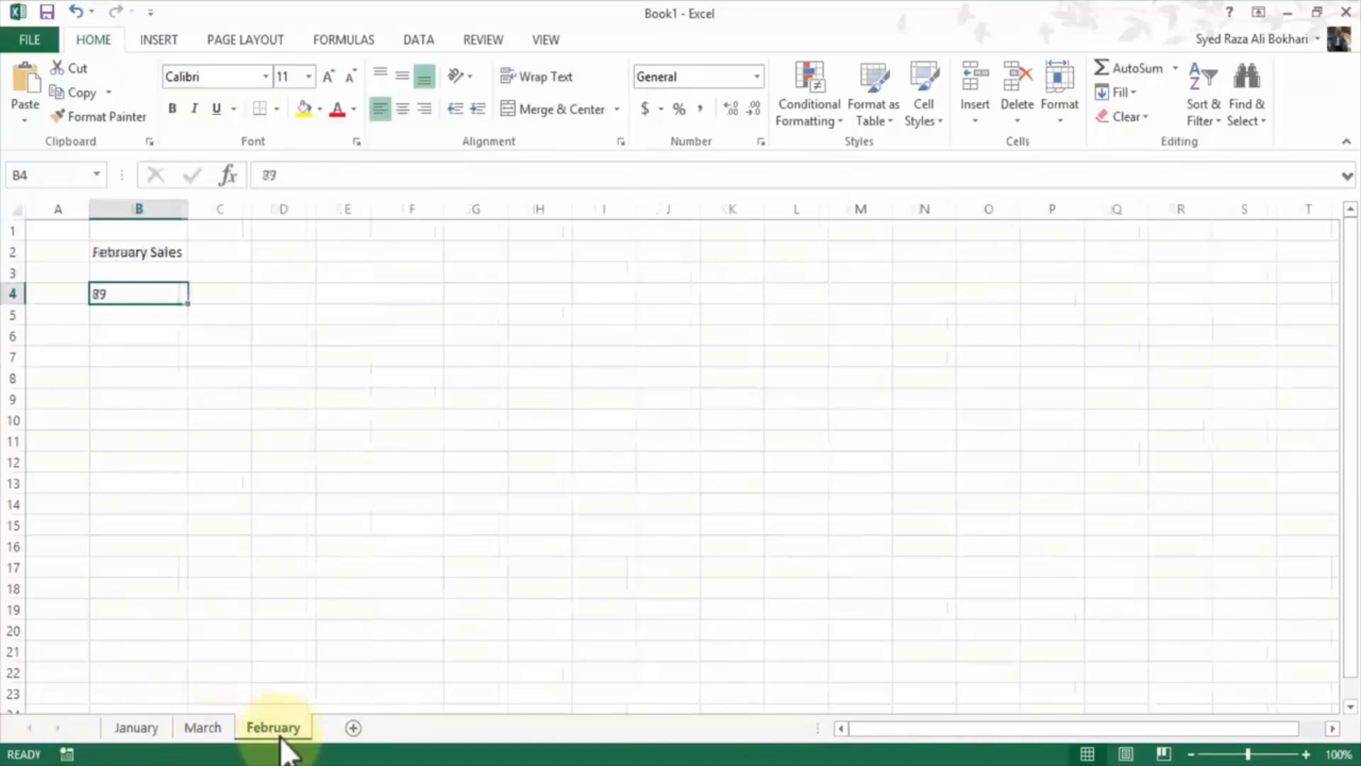
click(201, 725)
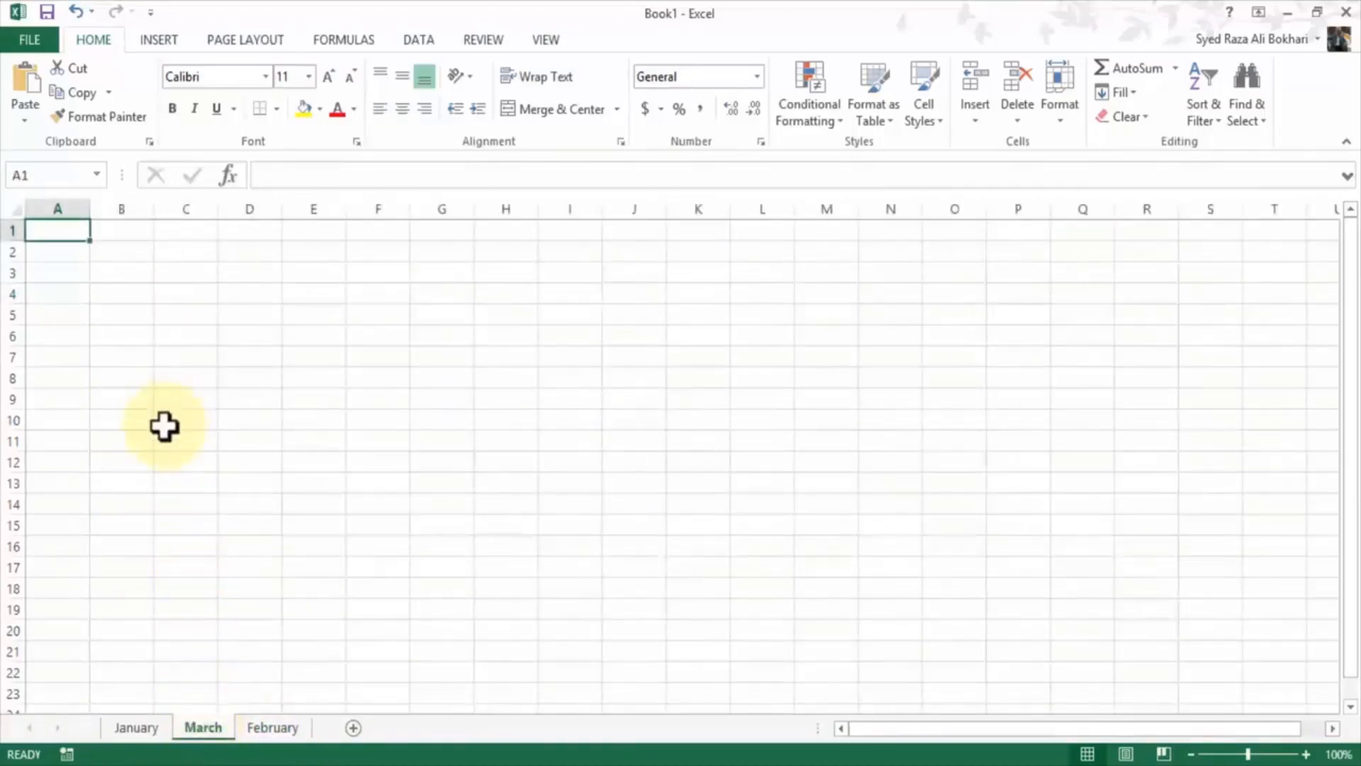
click(123, 254)
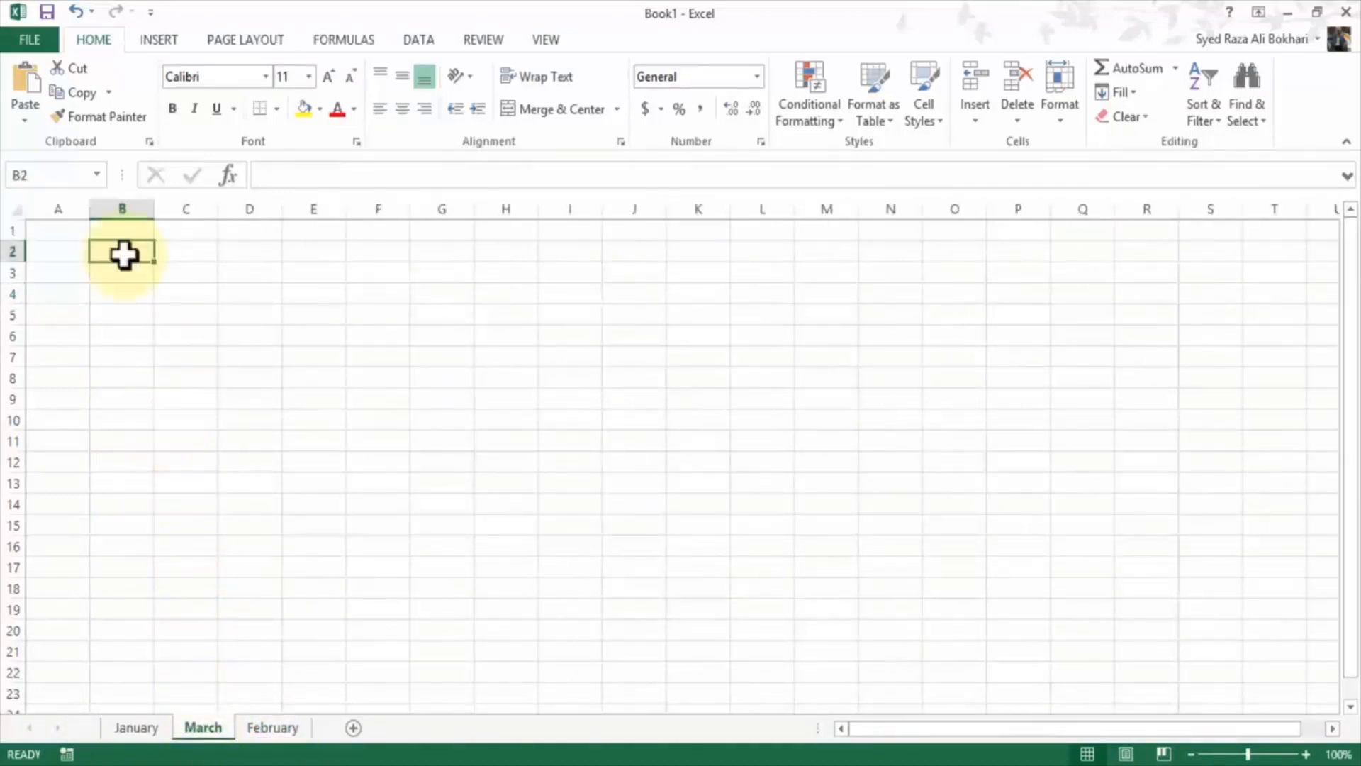
text(March)
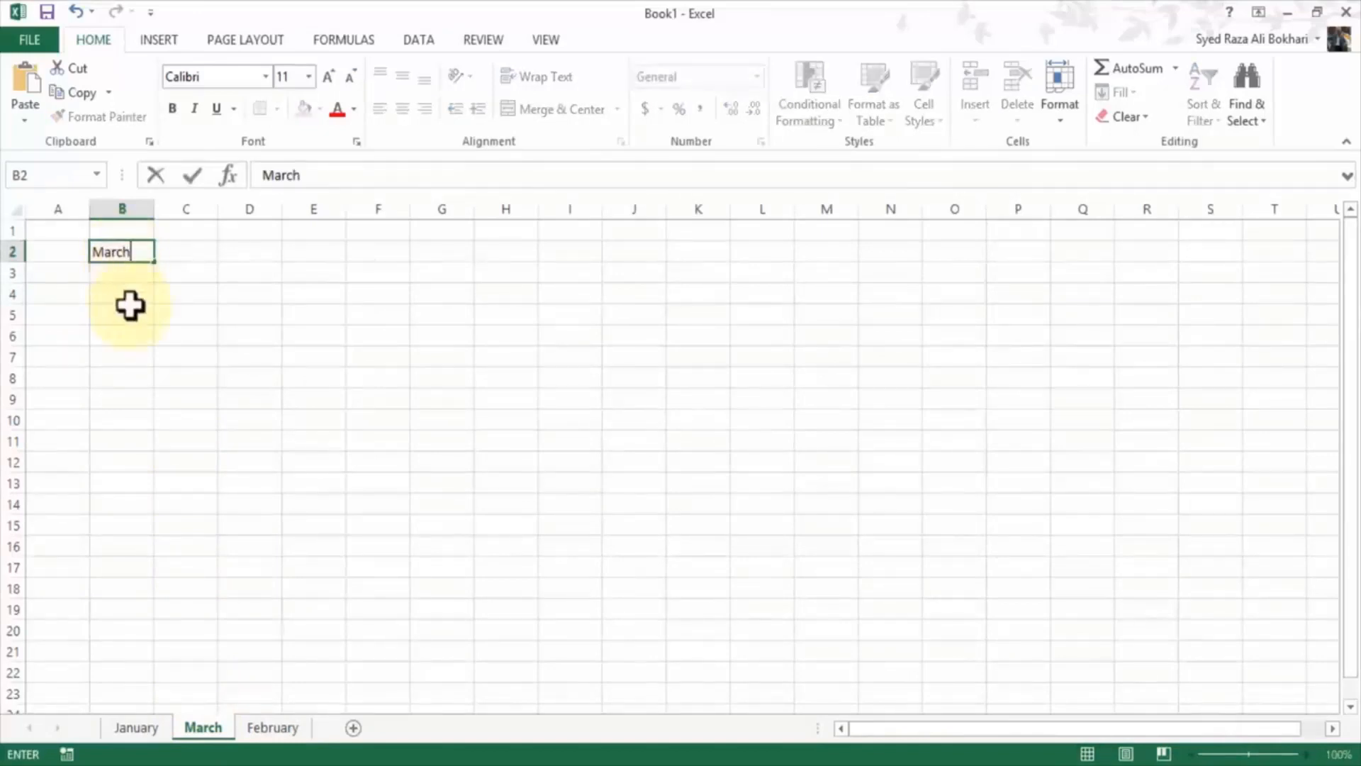
click(130, 302)
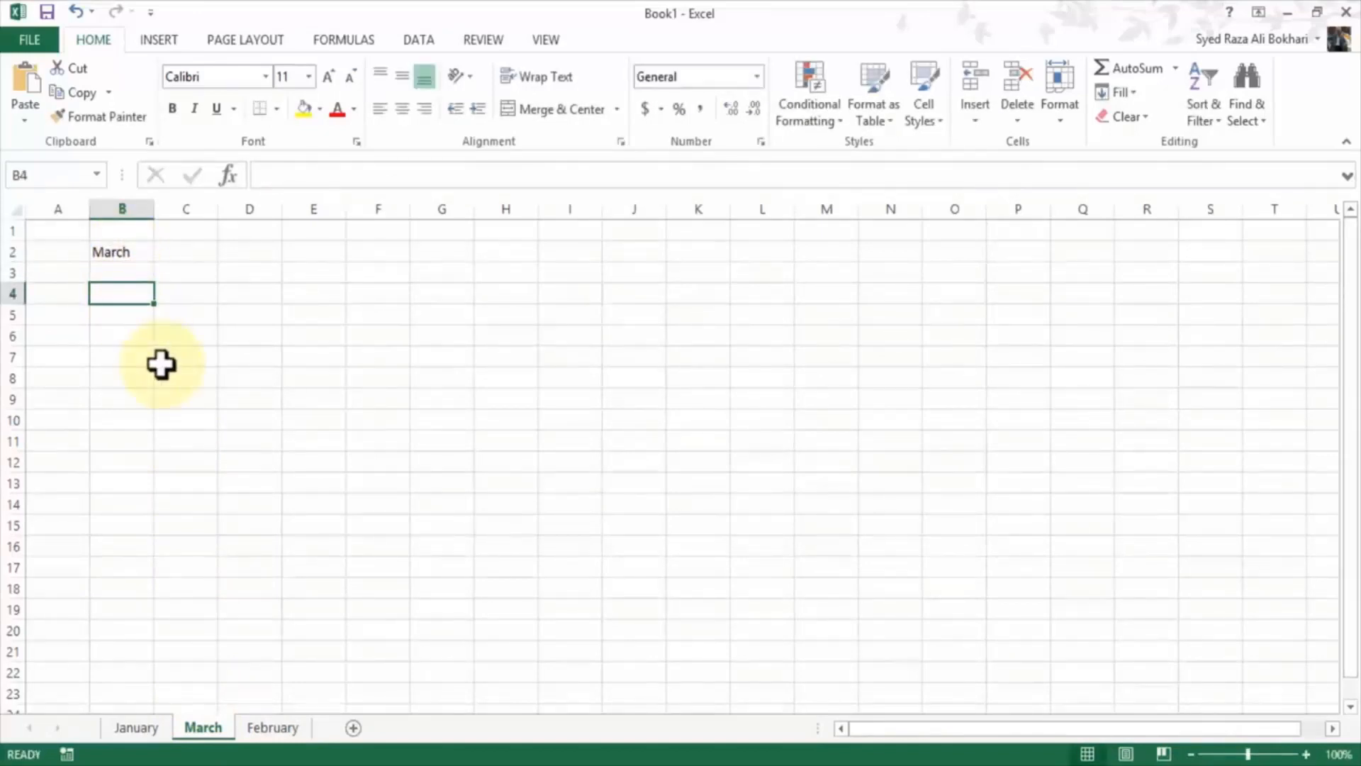
text(45)
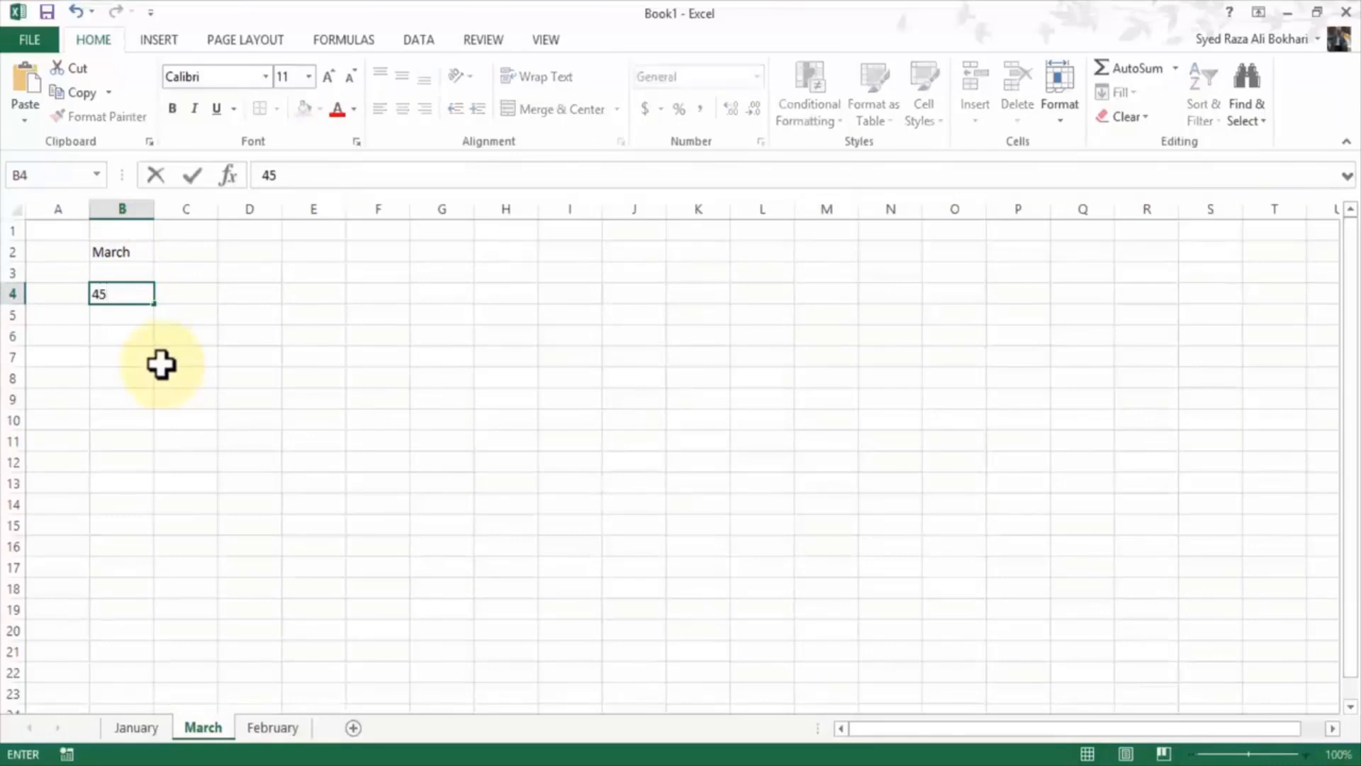
click(166, 403)
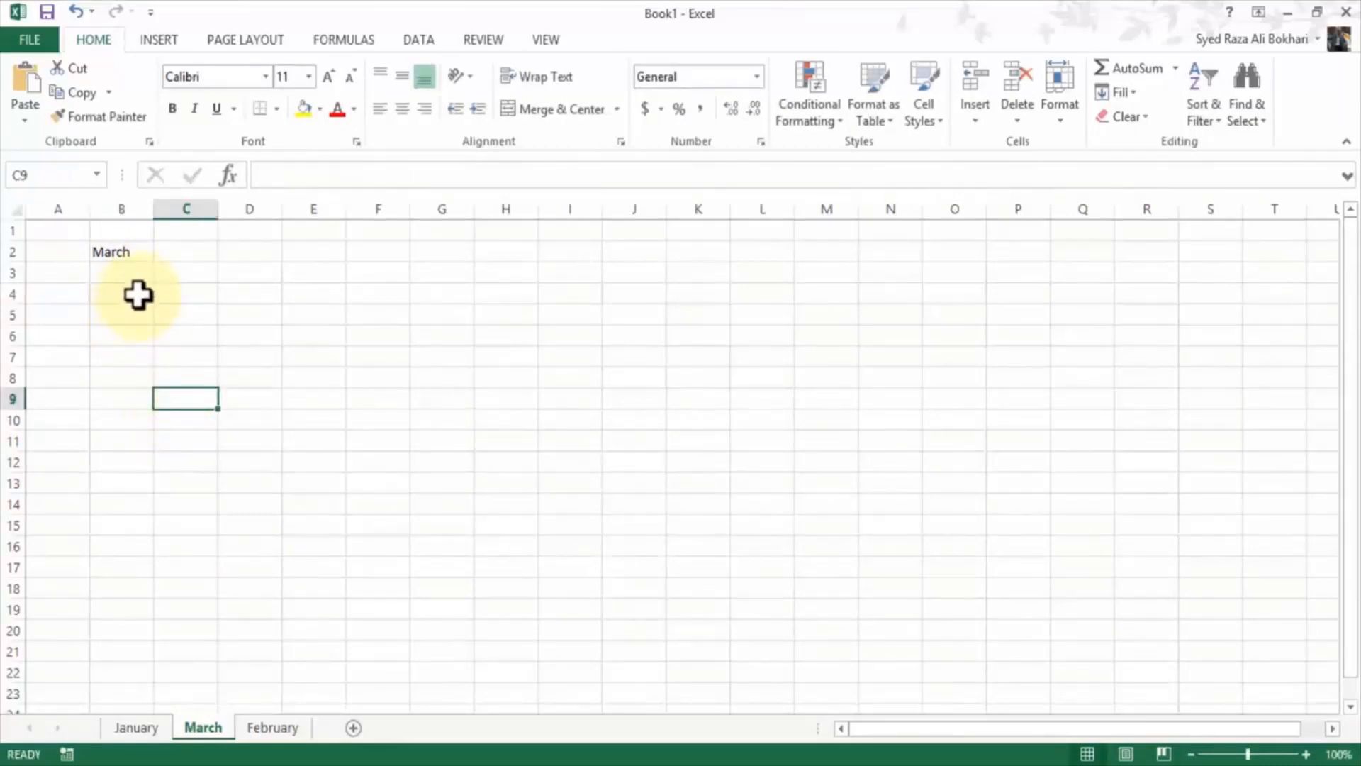
Step: Left-align the value in cell B4 on the March sheet and compare it with the January and February sheets
click(139, 294)
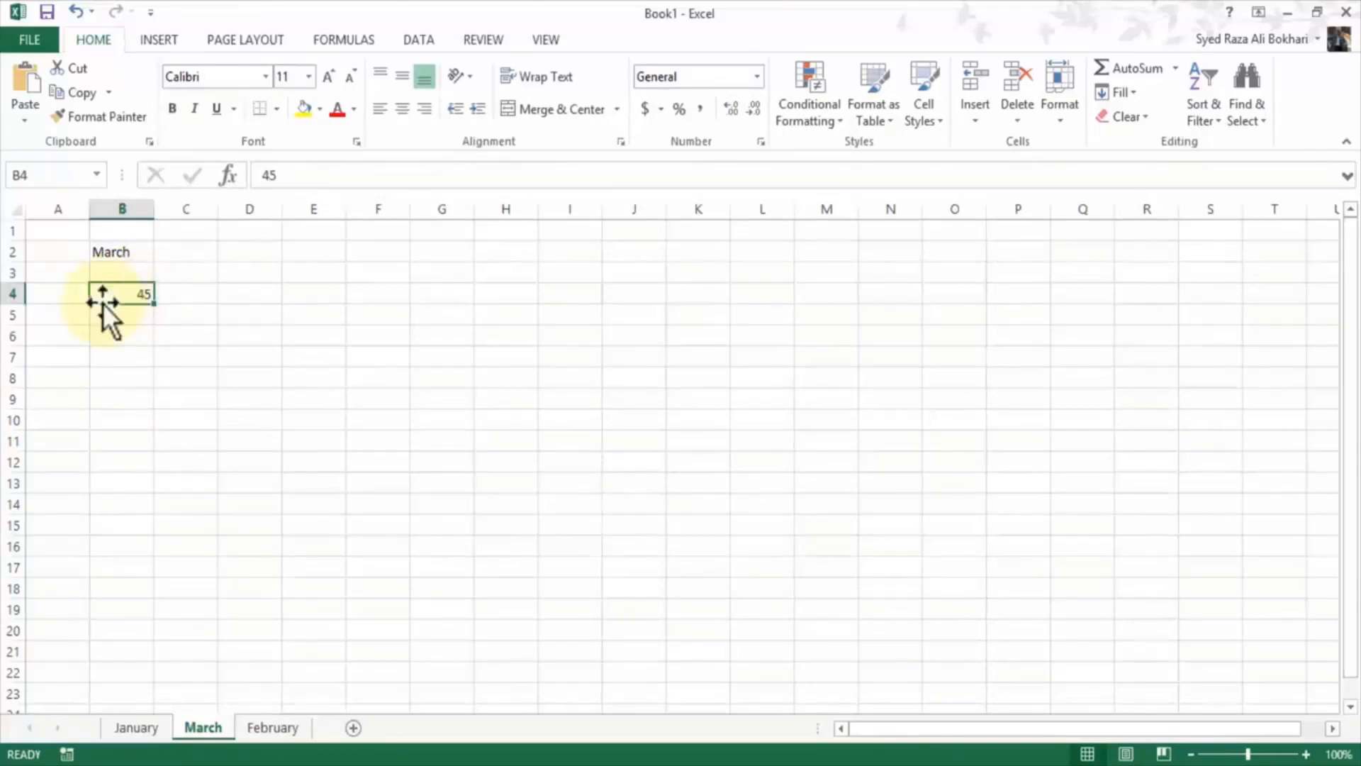
click(378, 112)
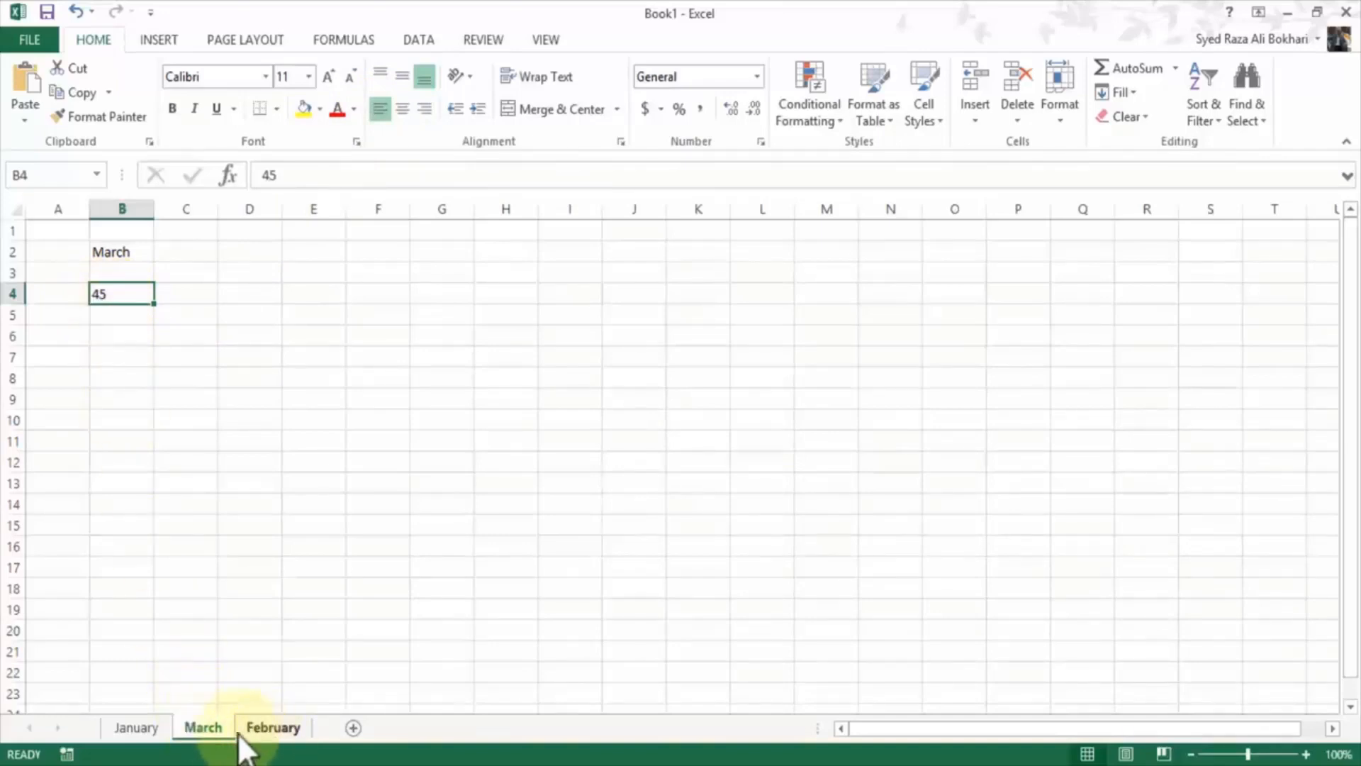
click(135, 731)
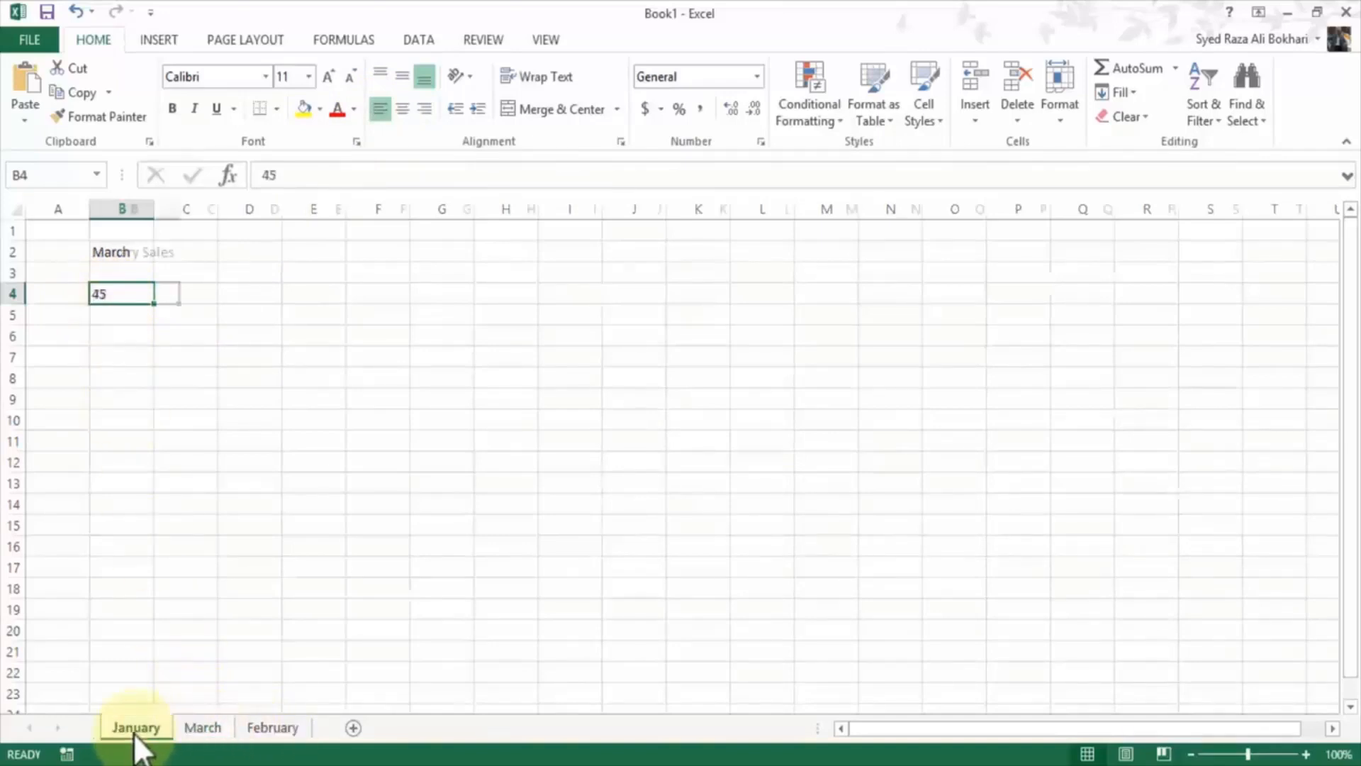
click(202, 729)
click(261, 728)
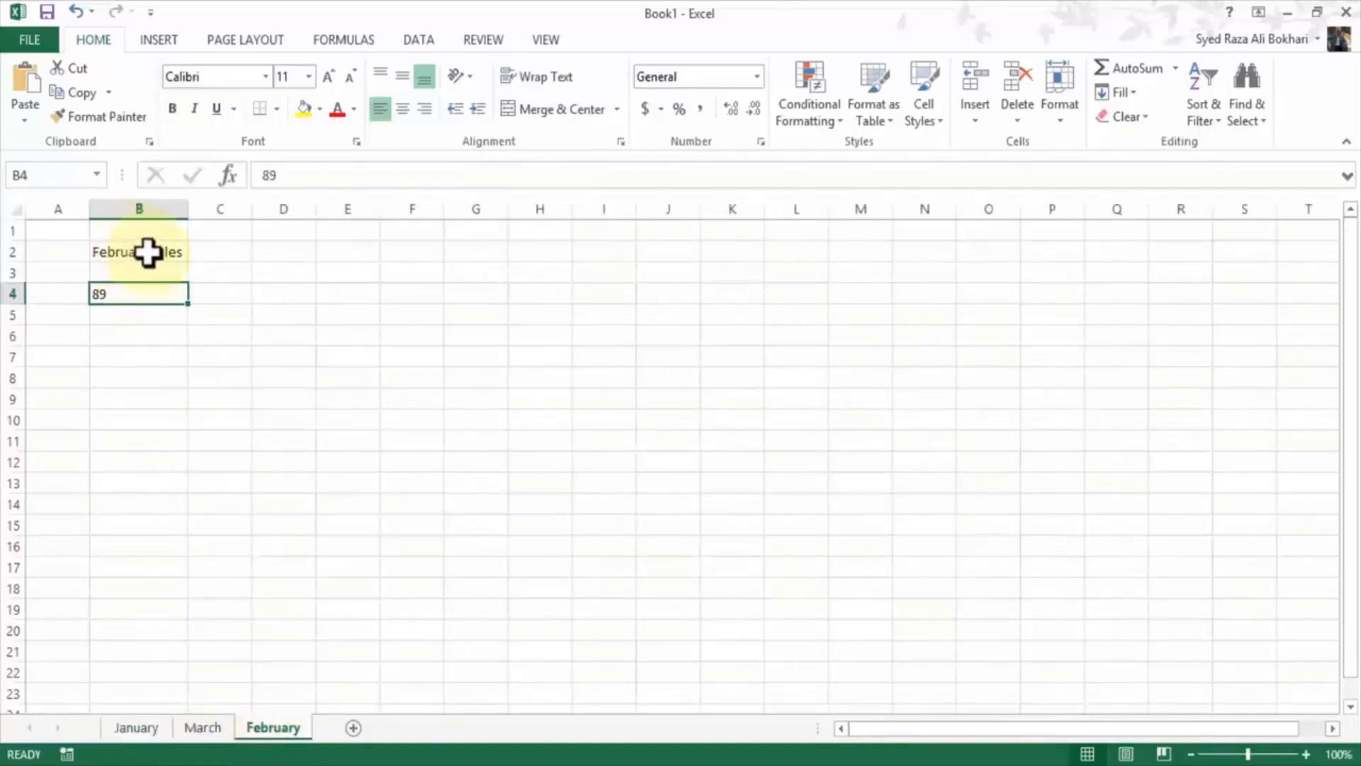
click(206, 729)
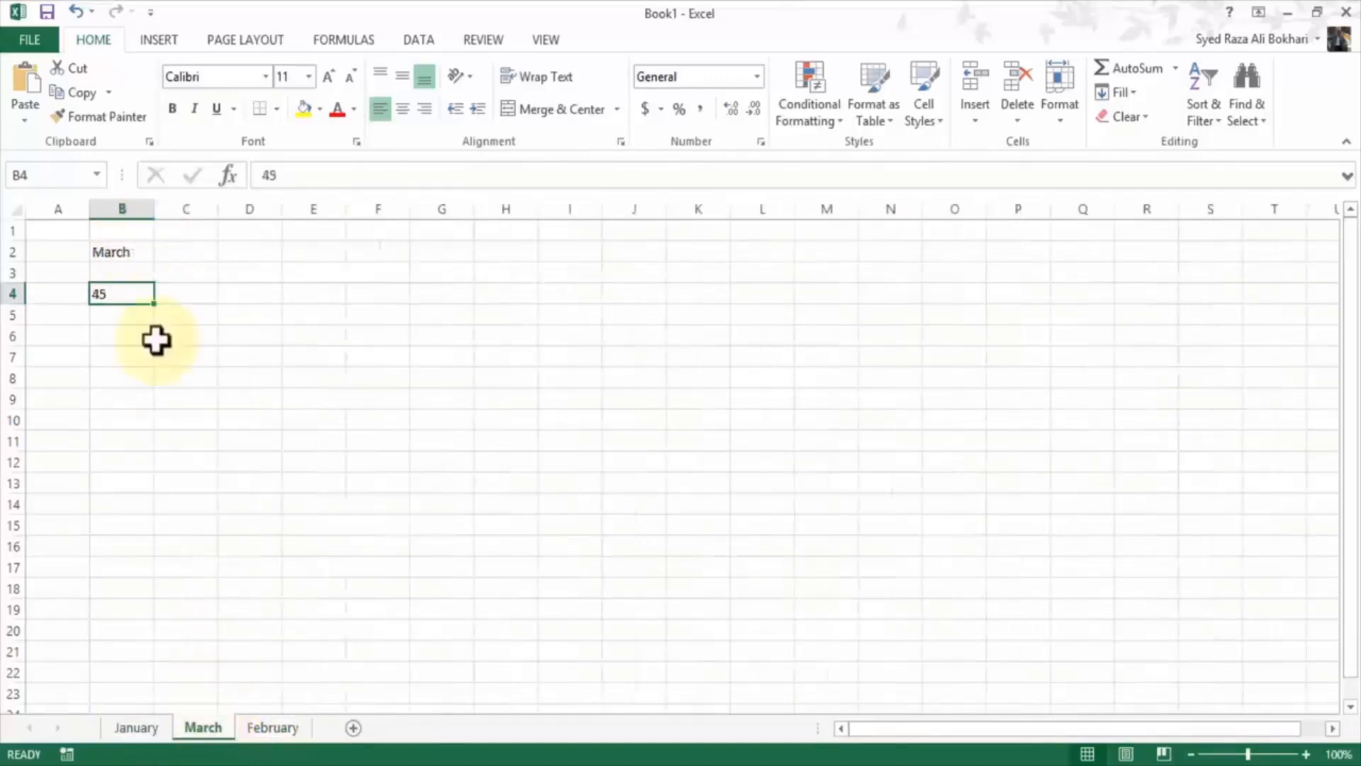
Step: Extend the heading in cell B2 of the March sheet to March Sales
click(128, 253)
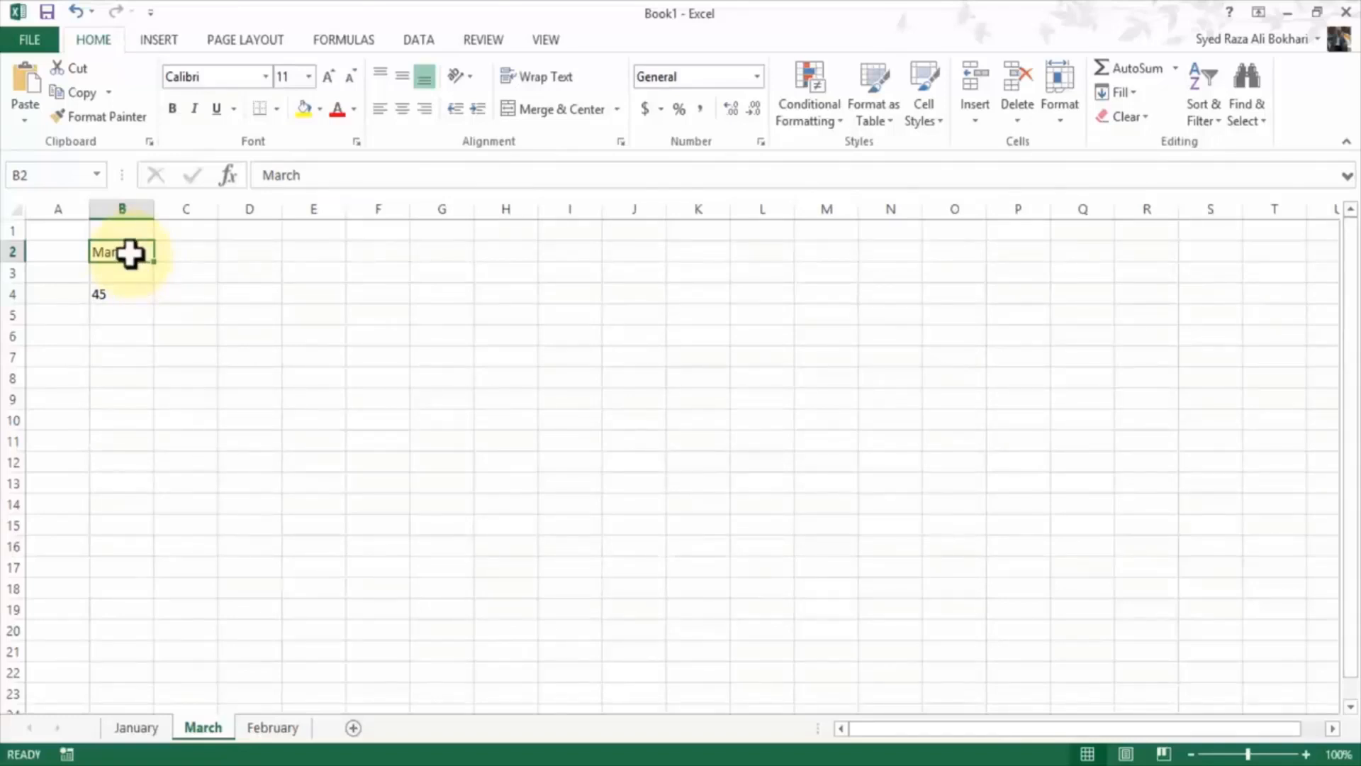
click(318, 174)
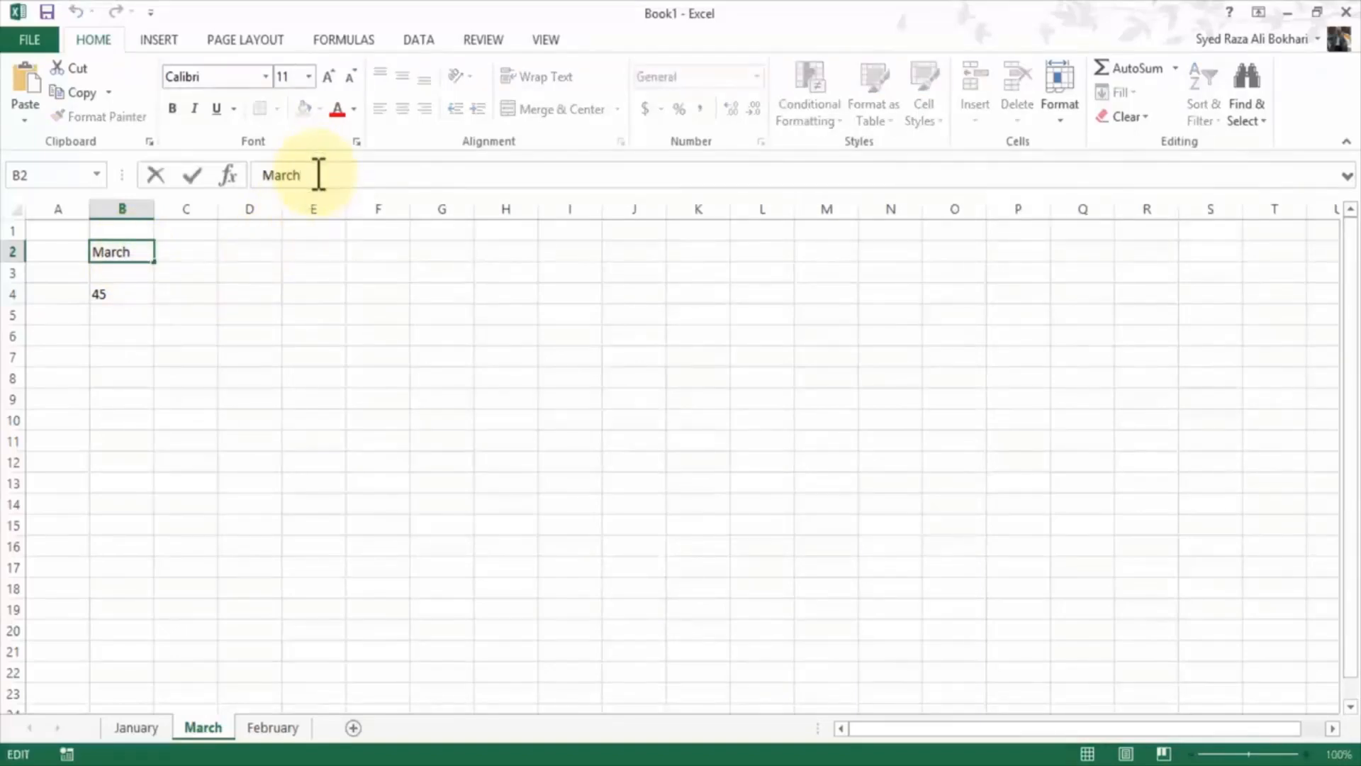
text(Sales)
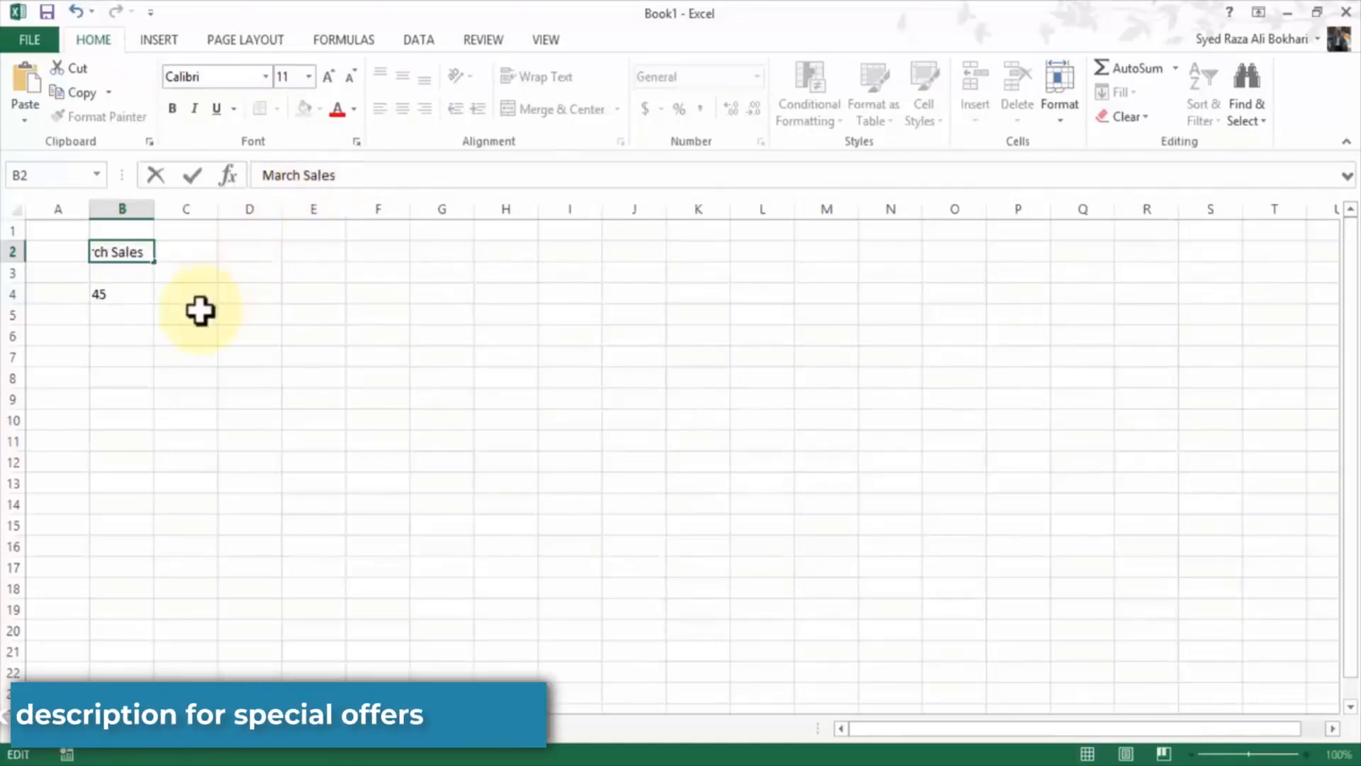
key(Return)
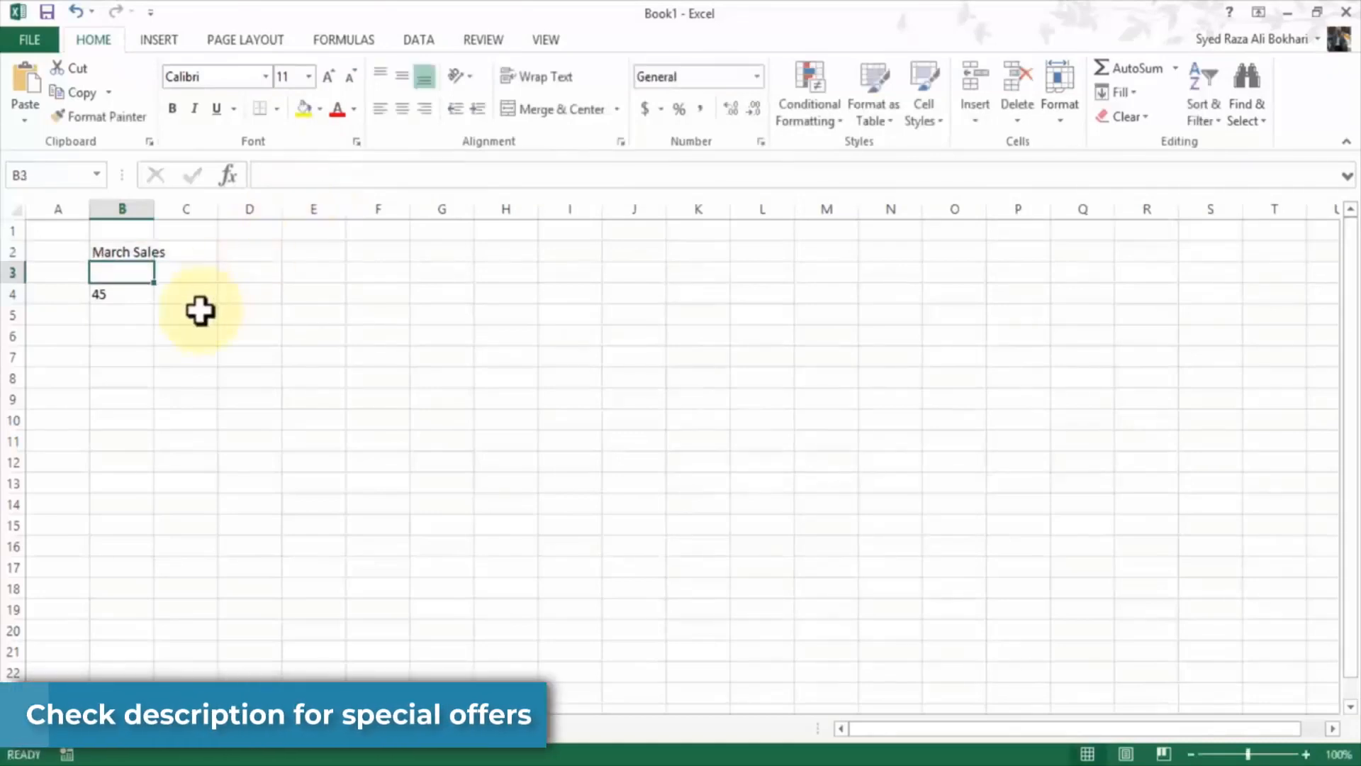
click(138, 252)
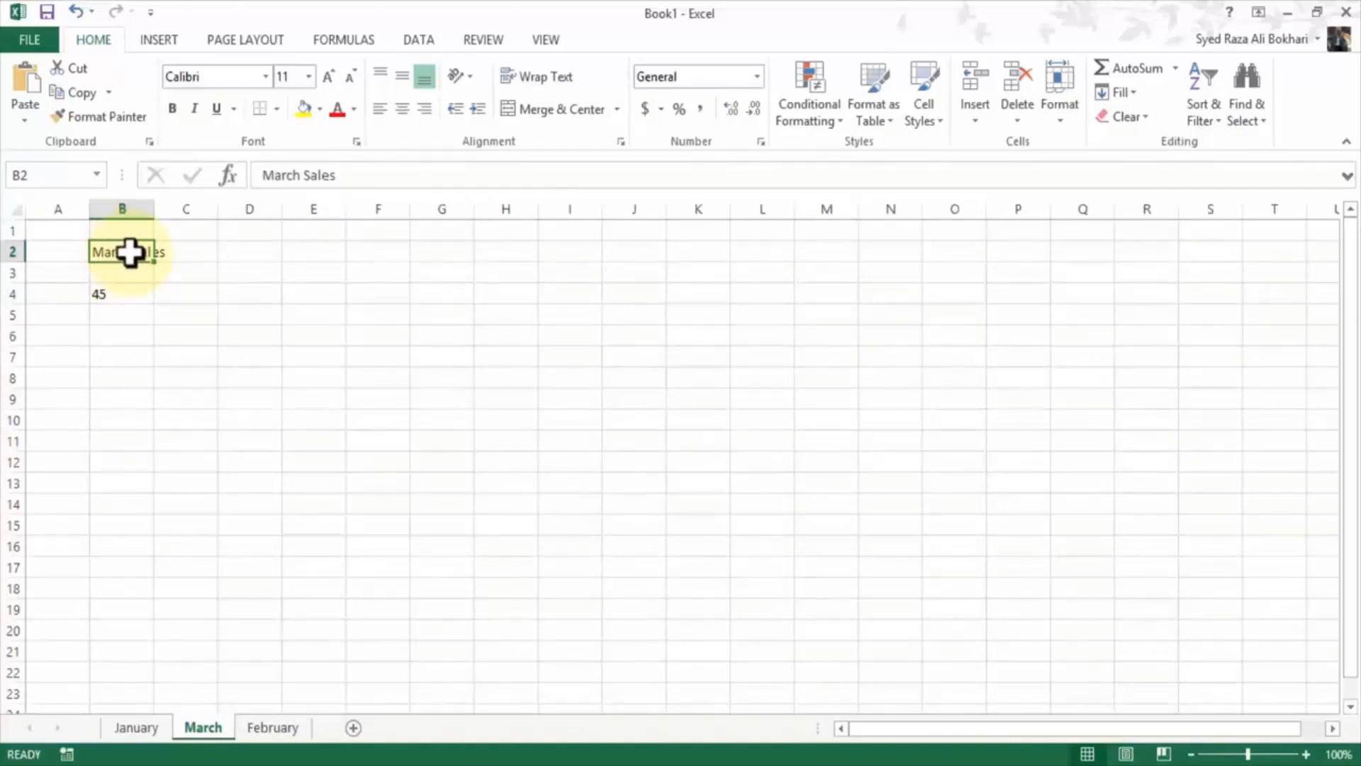
double_click(130, 252)
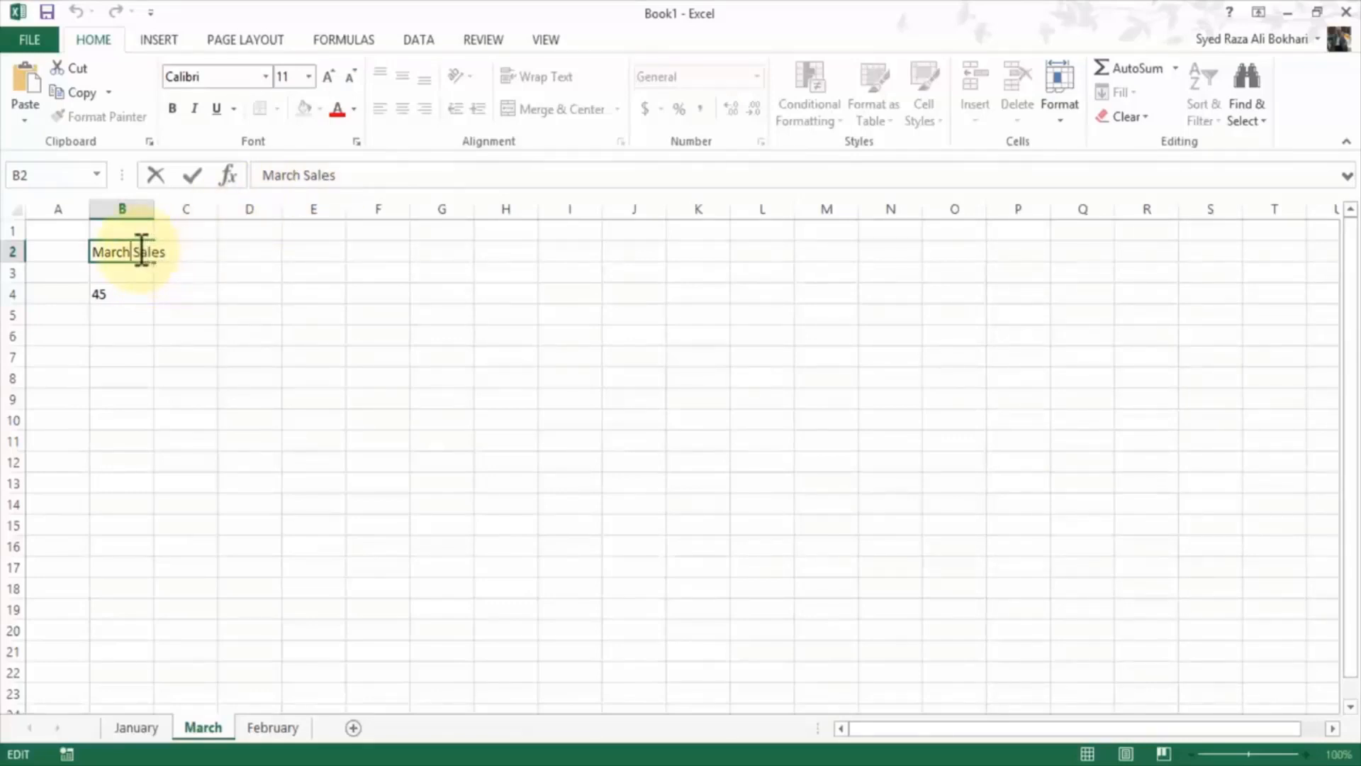
click(137, 281)
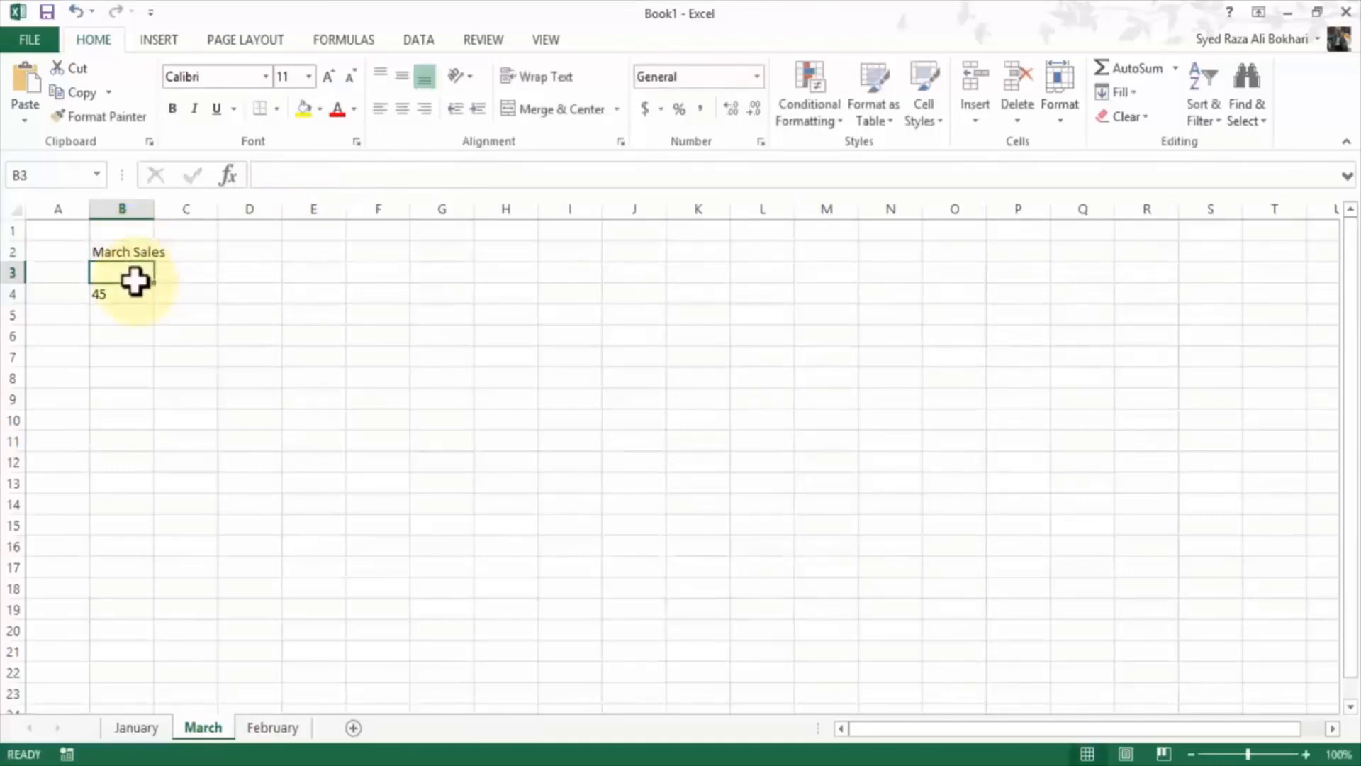
Step: AutoFit column B on the March sheet to its heading and check it against the January sheet
double_click(153, 208)
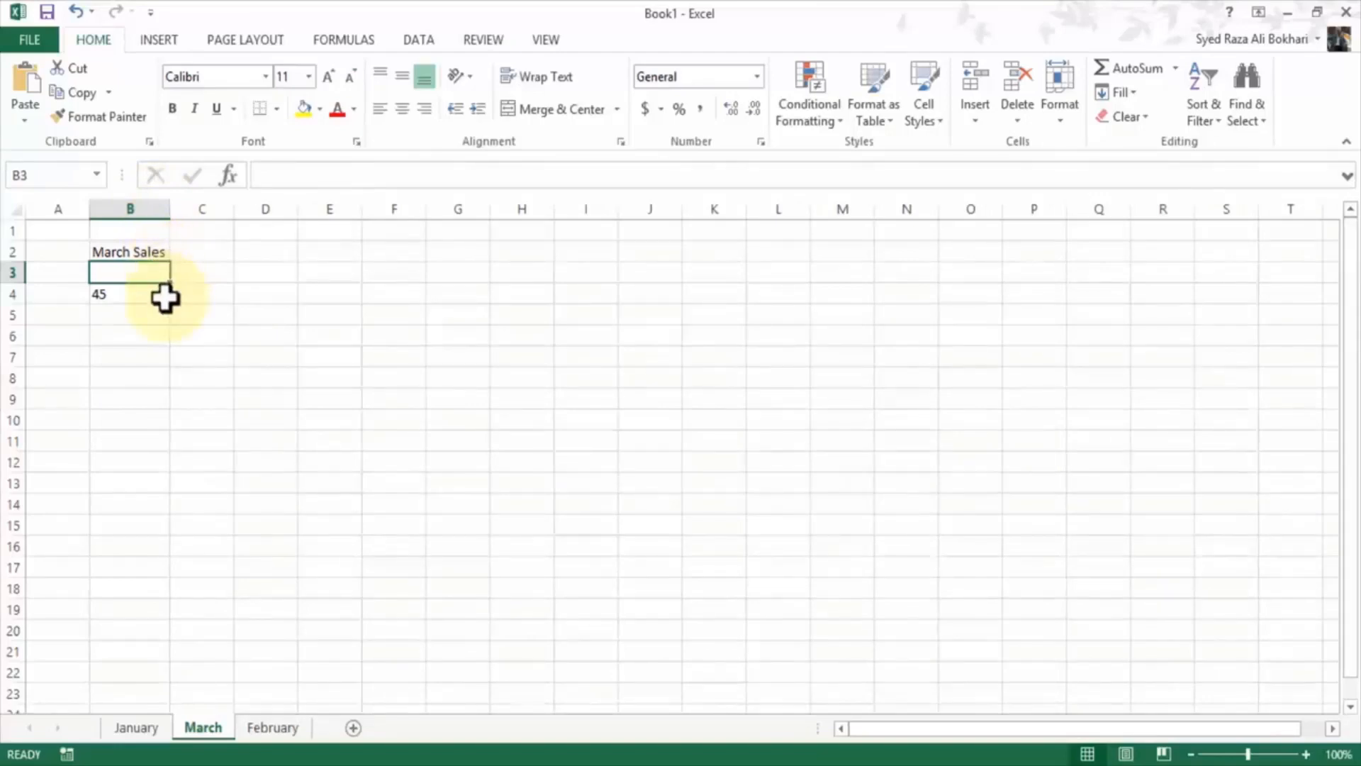
click(137, 300)
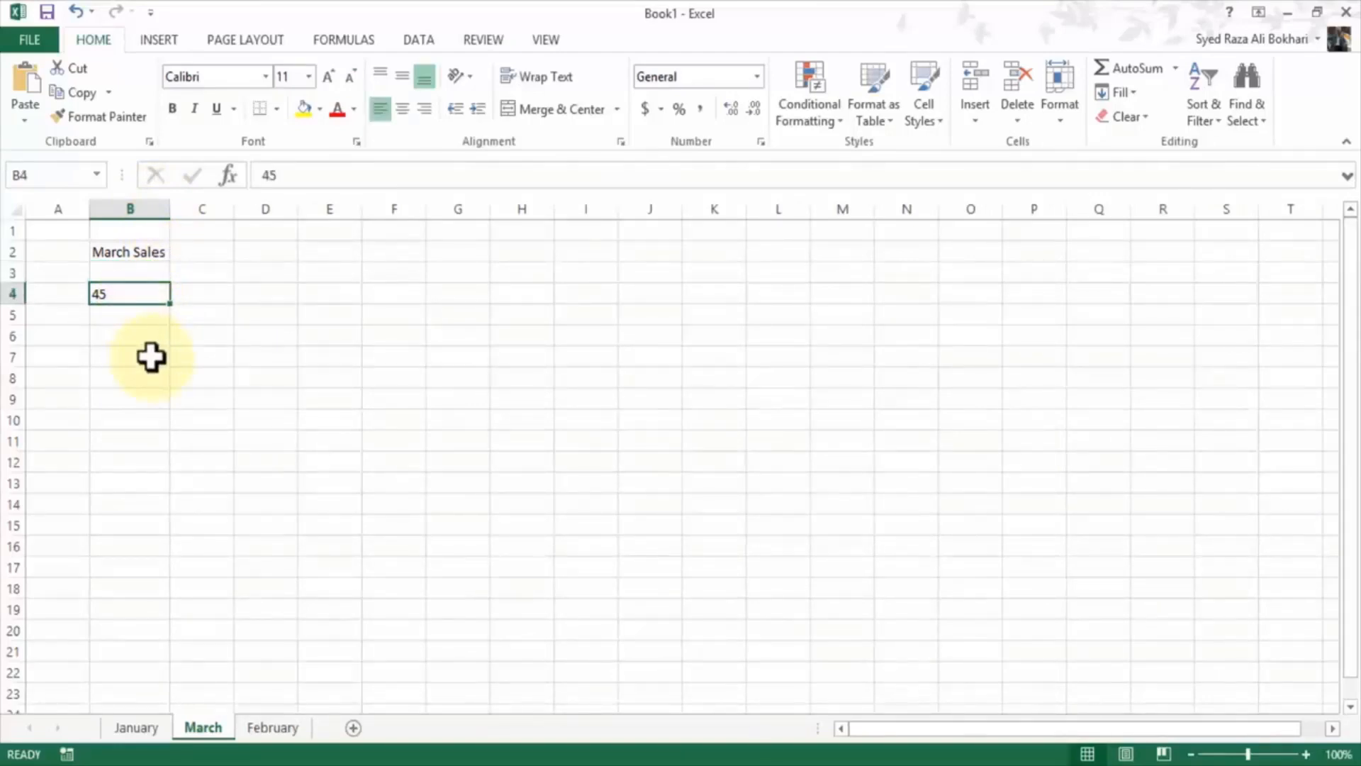
click(139, 730)
click(201, 730)
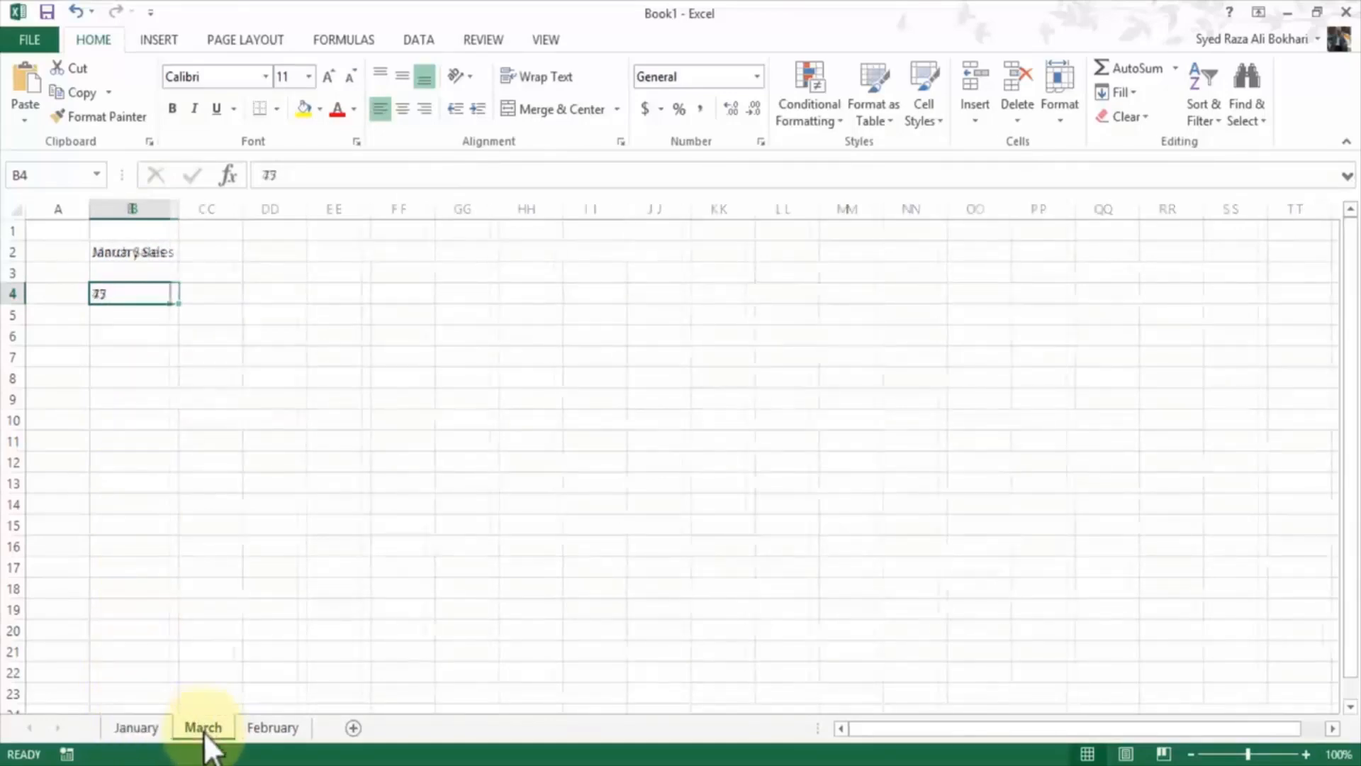
Step: Move the March sheet after the February sheet and check the order by viewing January, February and March in turn
click(270, 730)
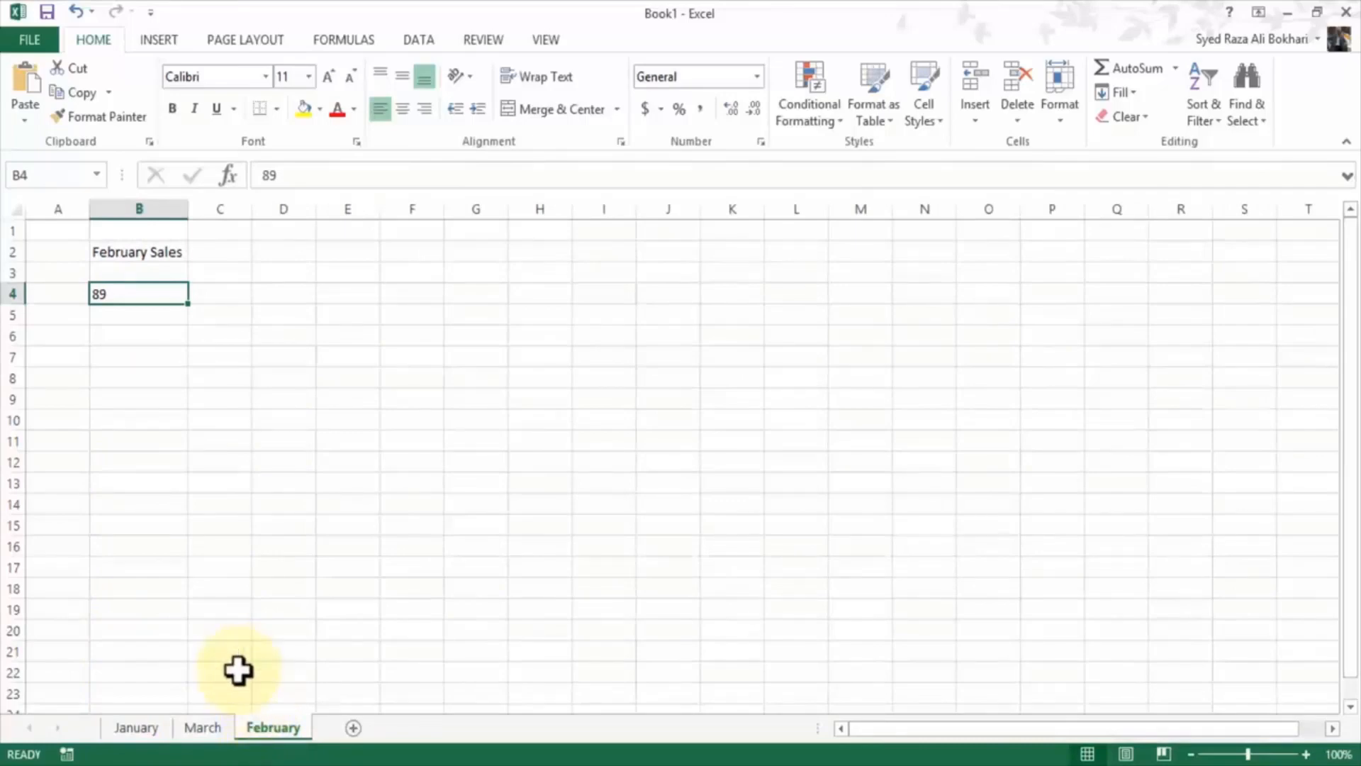
click(127, 725)
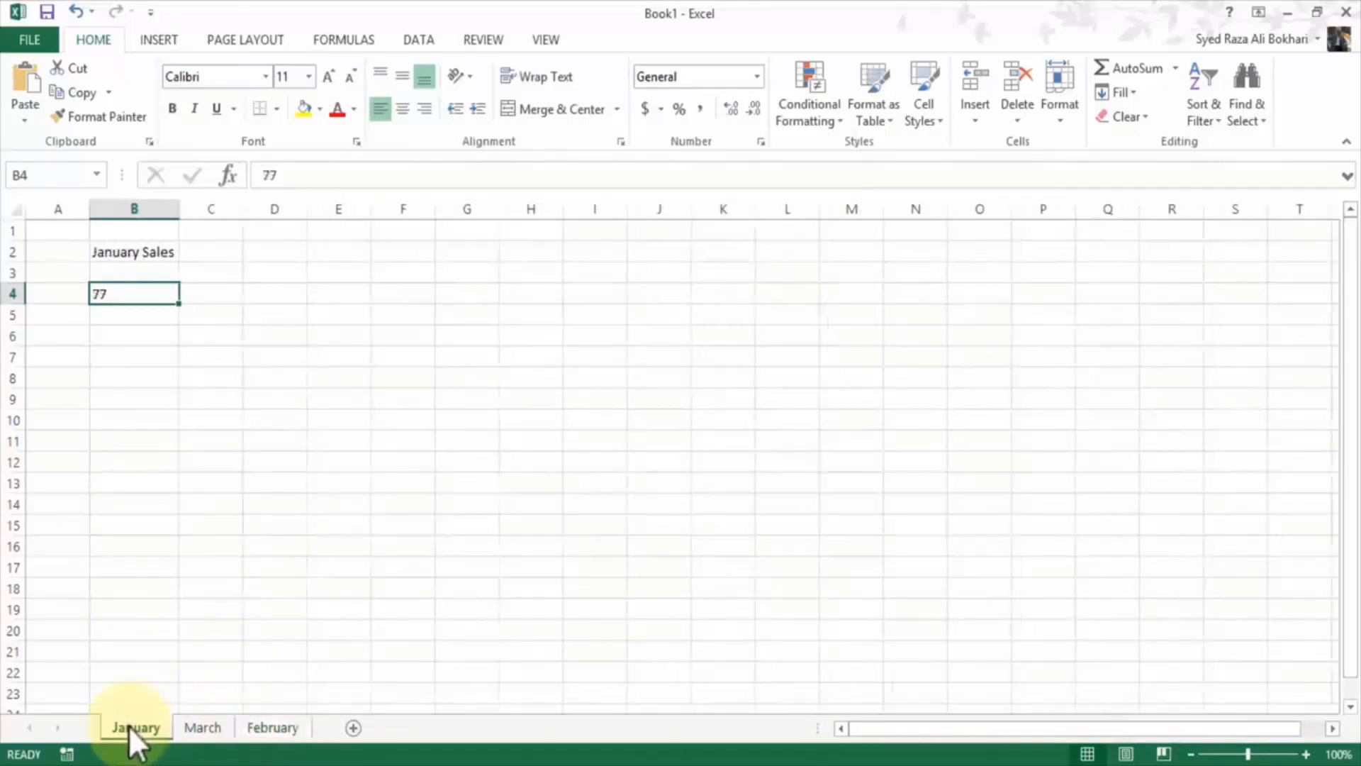
click(204, 747)
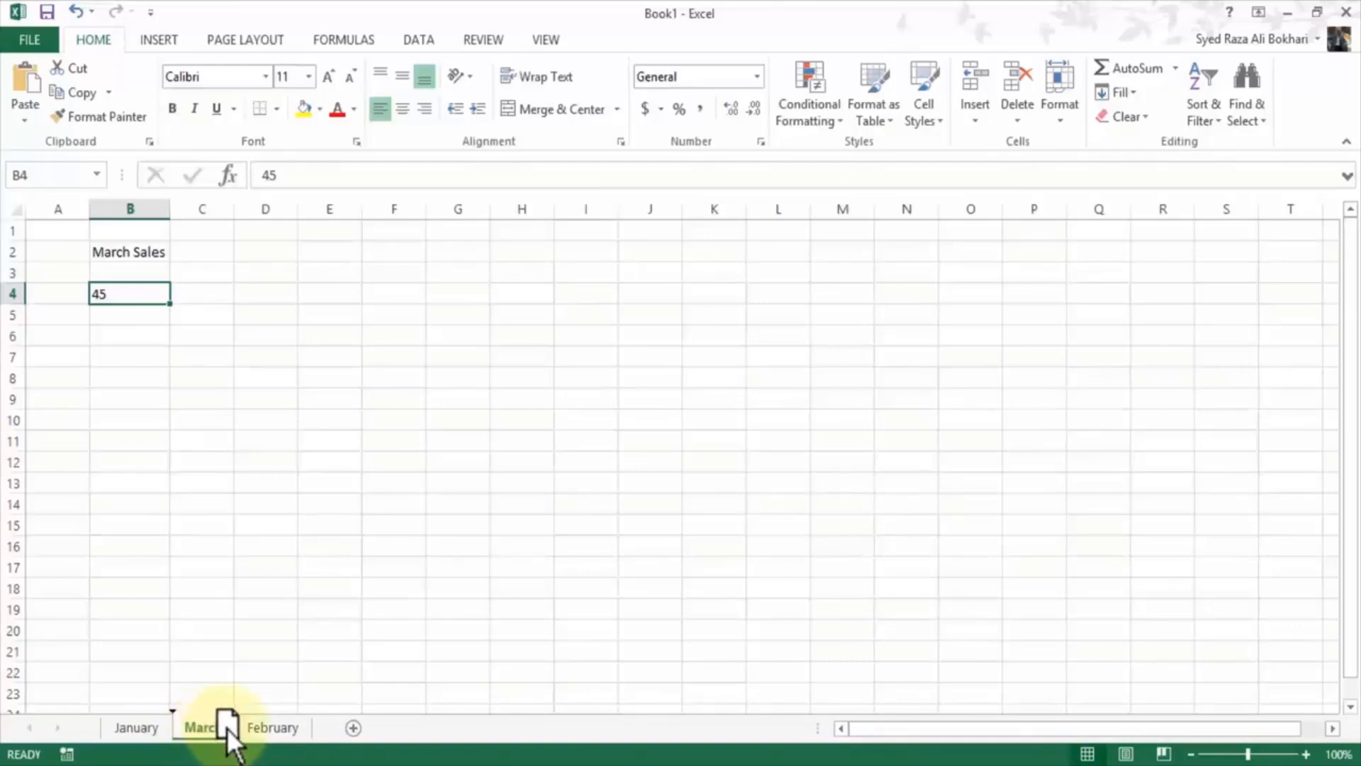
drag(227, 728, 317, 725)
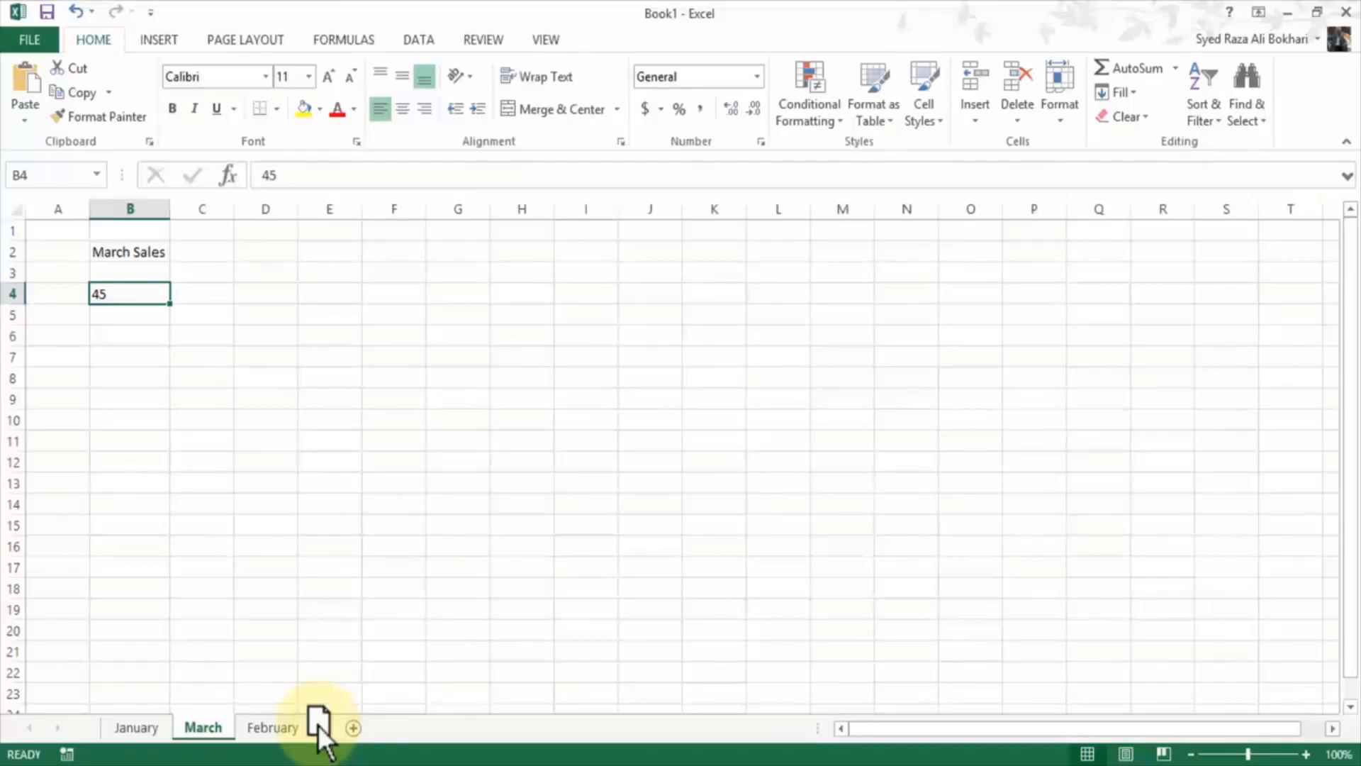
drag(318, 724, 318, 725)
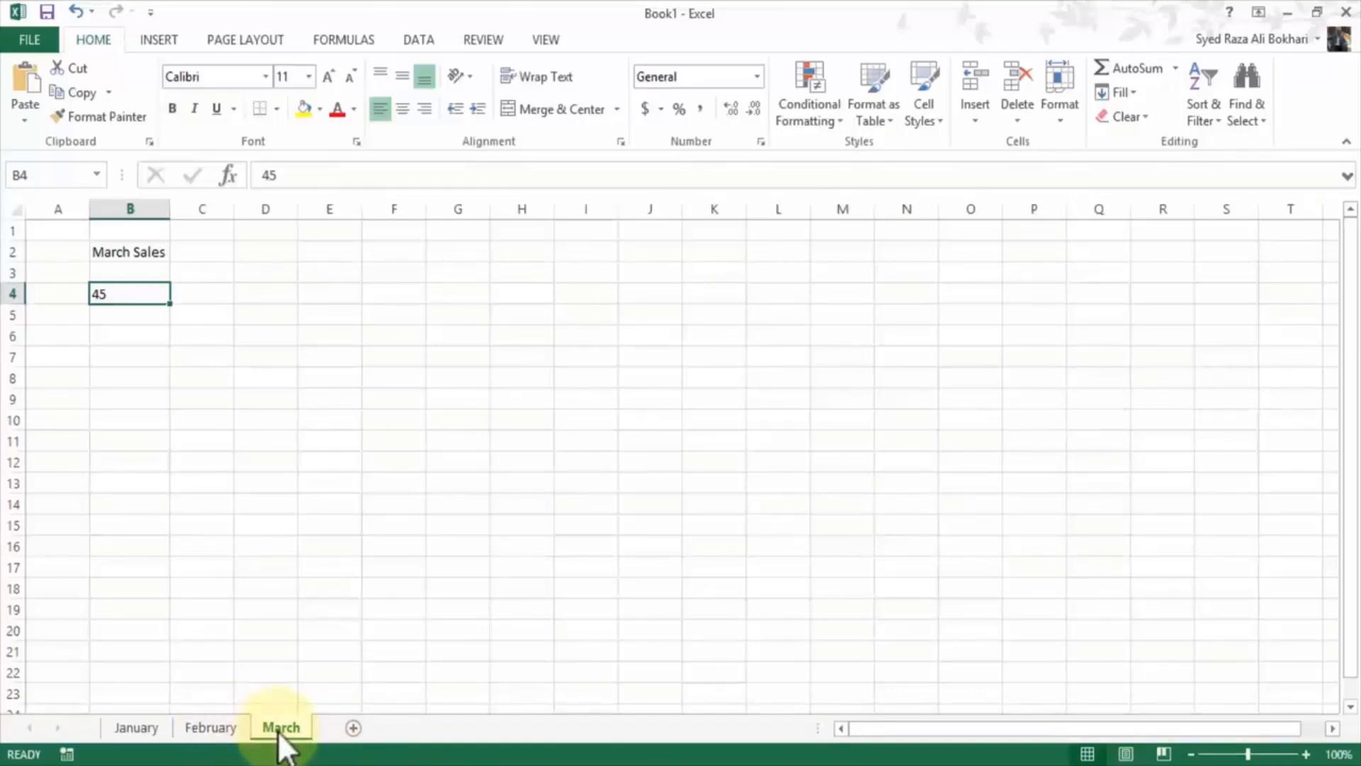
click(141, 726)
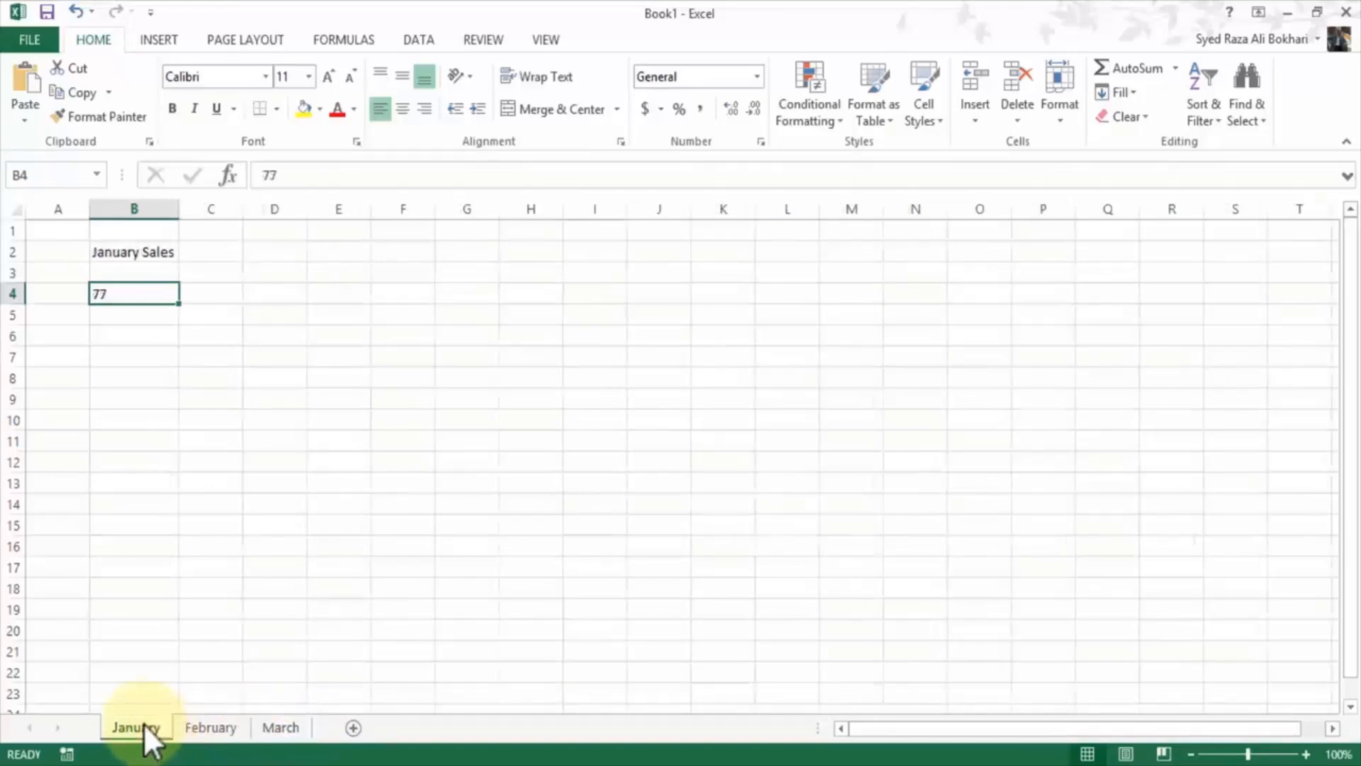
click(216, 728)
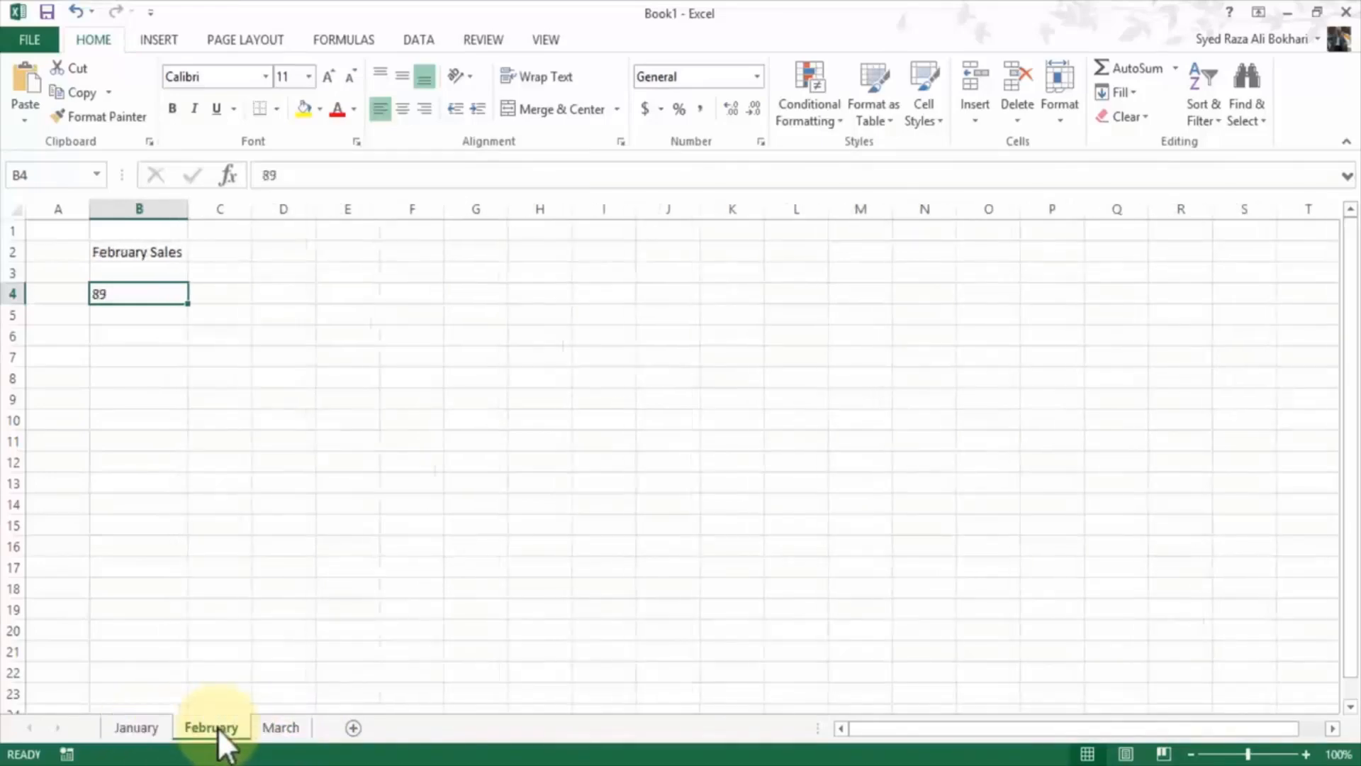
click(281, 729)
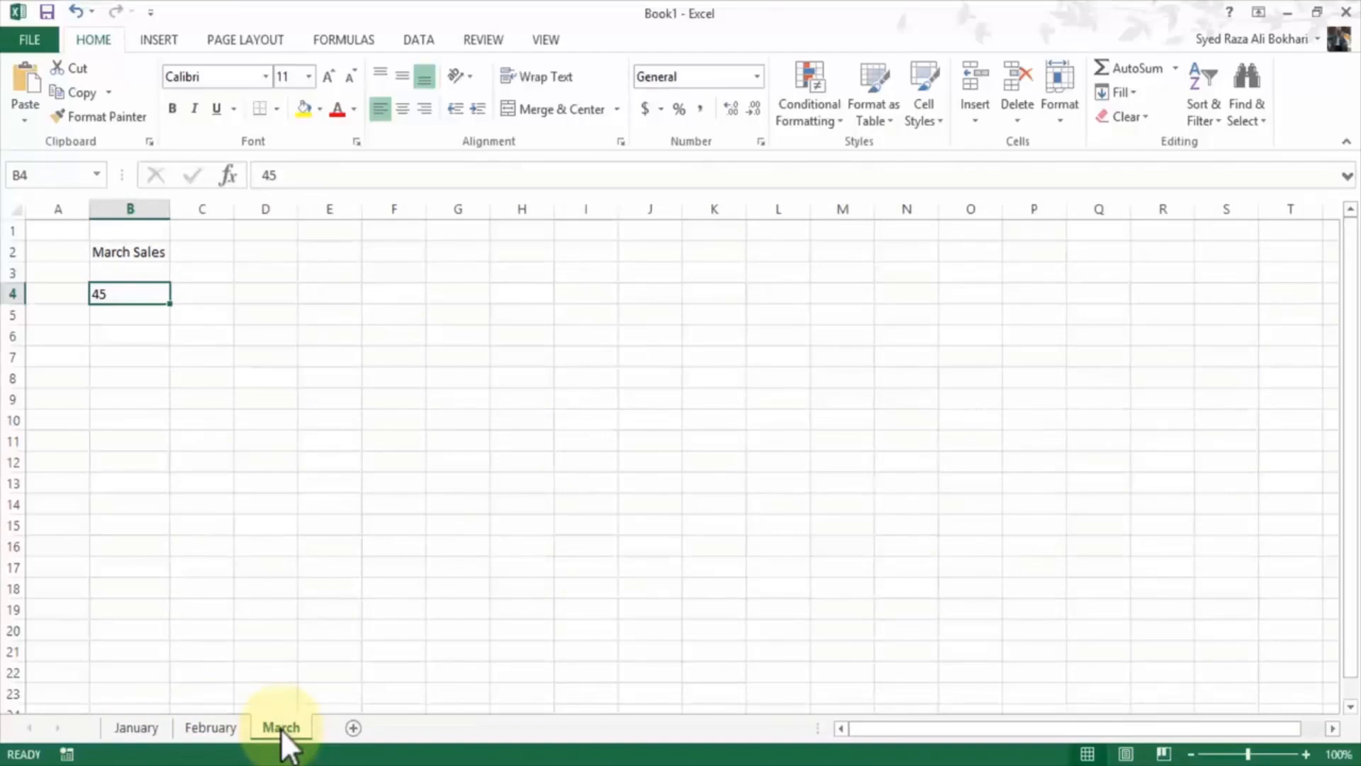